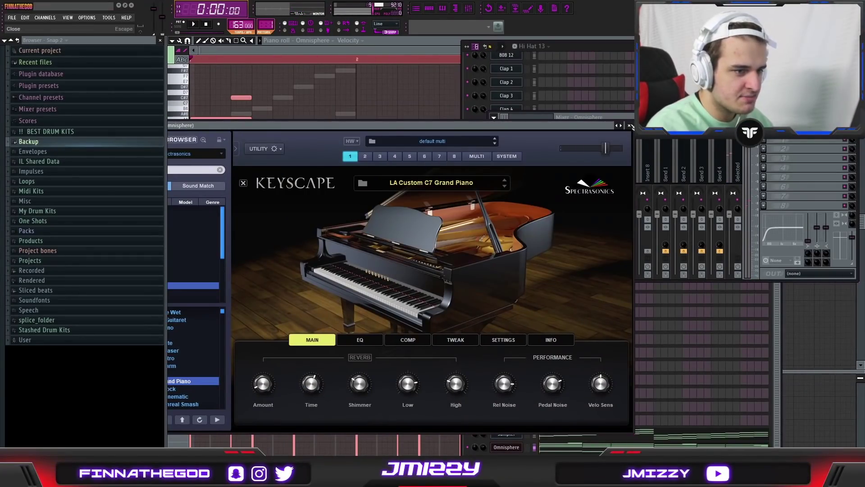
# Close the Keyscape instrument window and cut the low end of the Omnisphere mixer track with its built-in low shelf
pyautogui.click(630, 125)
pyautogui.moveTo(630, 116); pyautogui.dragTo(479, 120)
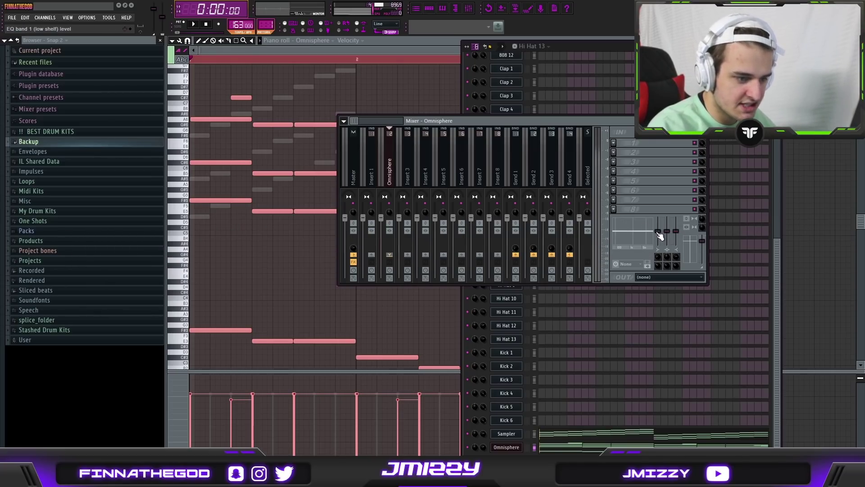
pyautogui.moveTo(661, 237); pyautogui.dragTo(659, 251)
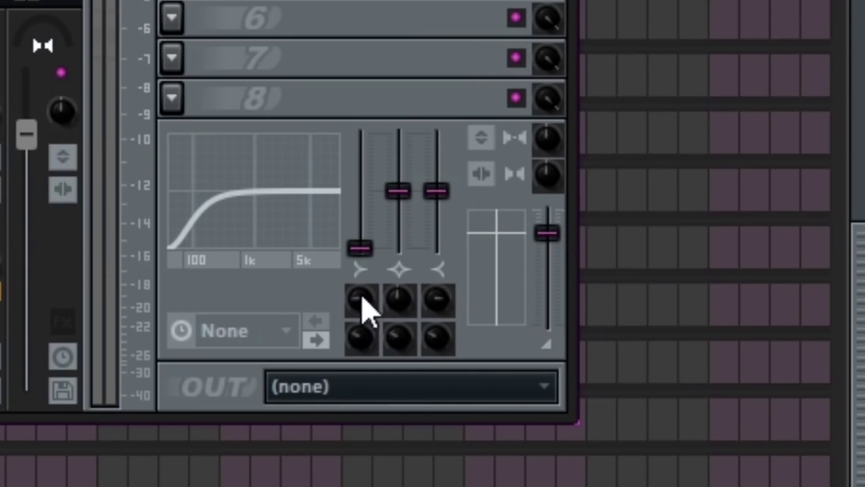
pyautogui.moveTo(366, 308)
pyautogui.mouseDown()
pyautogui.moveTo(364, 337)
pyautogui.moveTo(358, 298)
pyautogui.mouseUp()
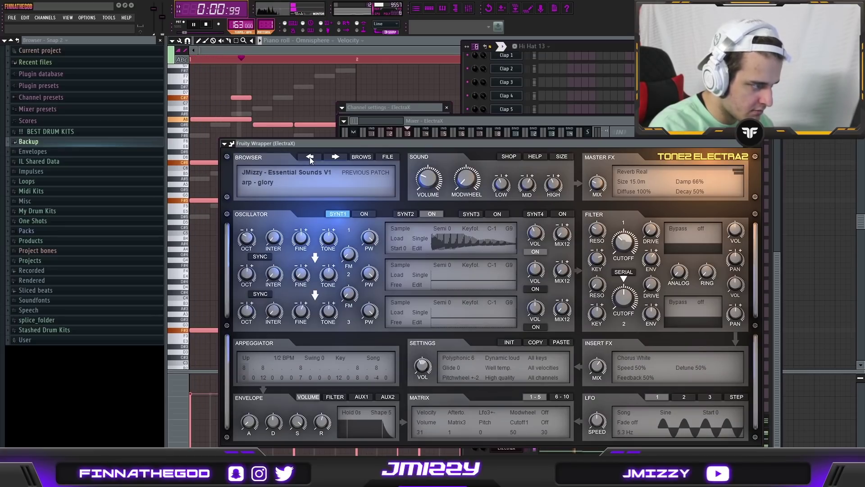
# Load the arp - euclid patch in ElectraX and bring the mixer forward to cut the lows on the ElectraX track
pyautogui.click(310, 157)
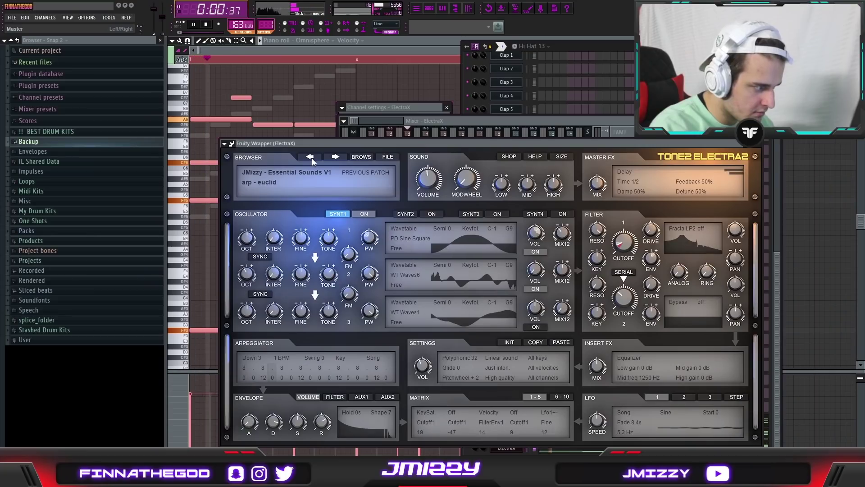
pyautogui.moveTo(439, 122); pyautogui.dragTo(469, 118)
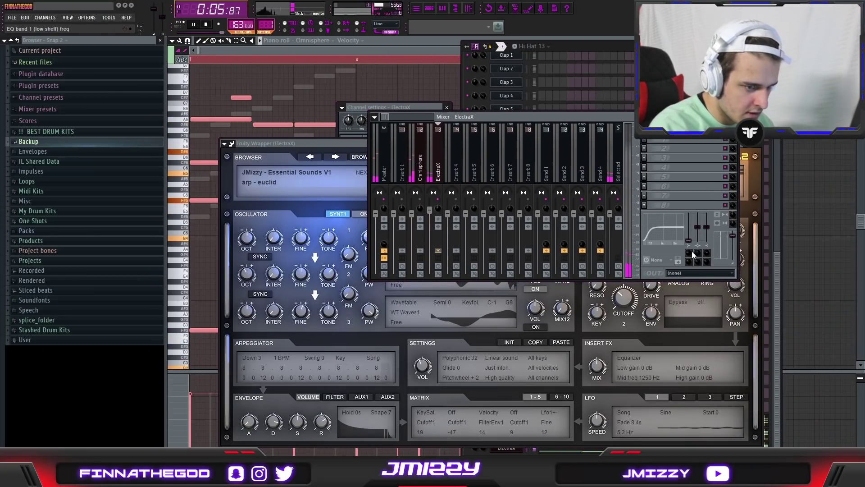
pyautogui.press('space')
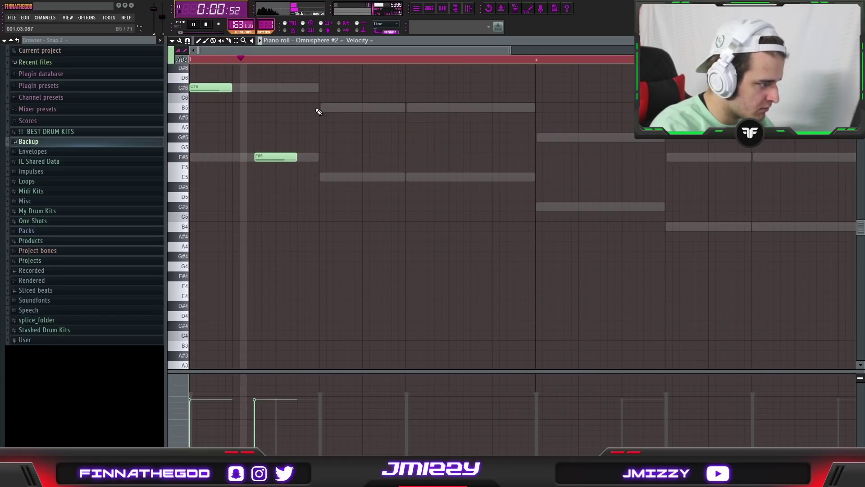
# Add Omnisphere #2 melody notes B5, E5, G#5, C#5, F#5 and B4 along the ghost chords in the piano roll
pyautogui.click(319, 109)
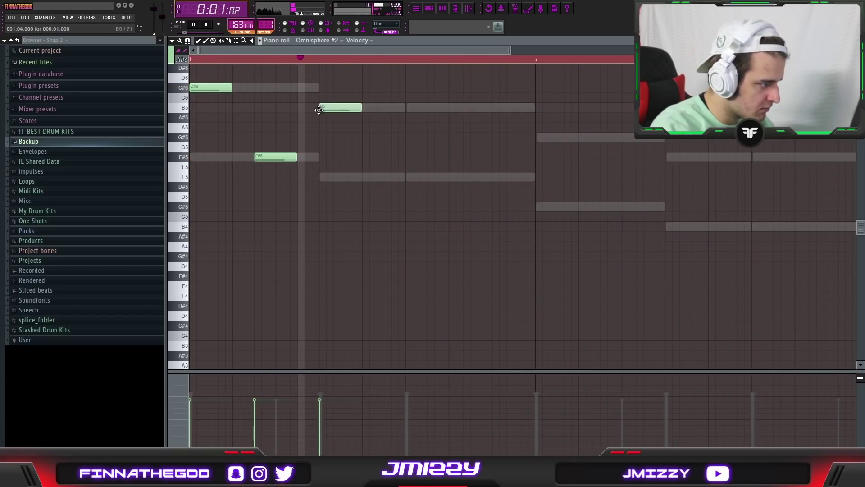
pyautogui.click(407, 175)
pyautogui.click(537, 138)
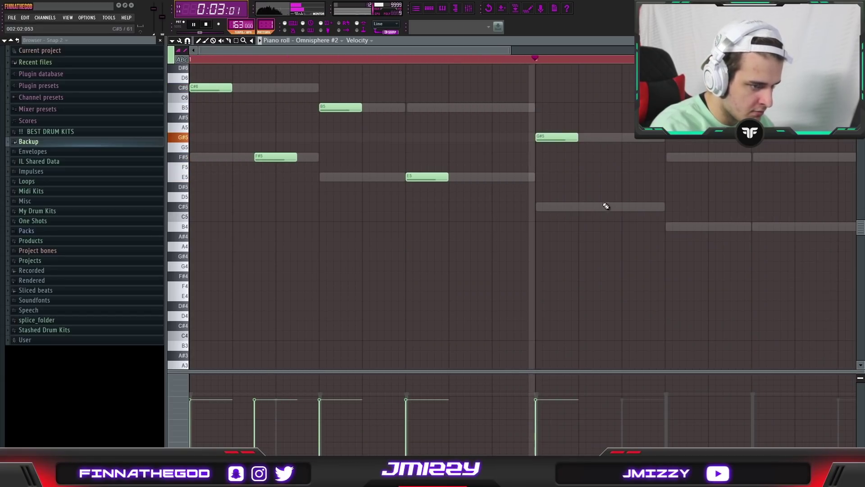
pyautogui.click(602, 207)
pyautogui.click(670, 157)
pyautogui.click(758, 228)
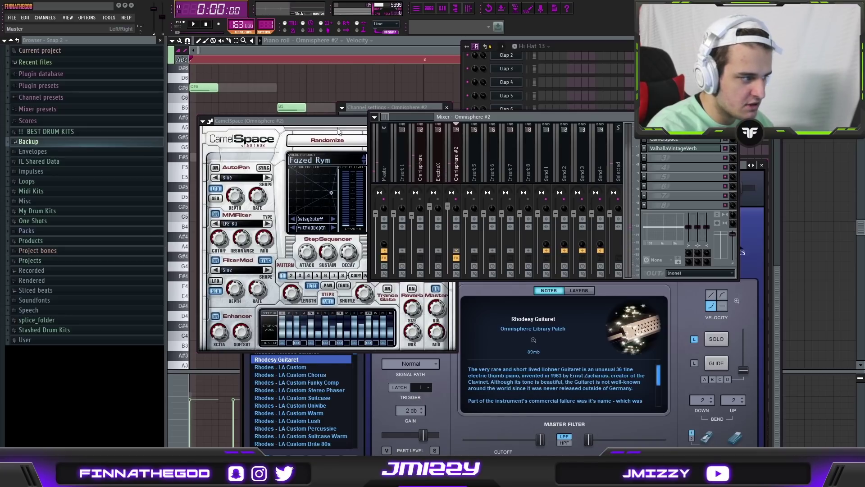
# Close the CamelSpace window and load Fruity Parametric EQ 2 in the third effect slot of the Omnisphere #2 track
pyautogui.click(338, 130)
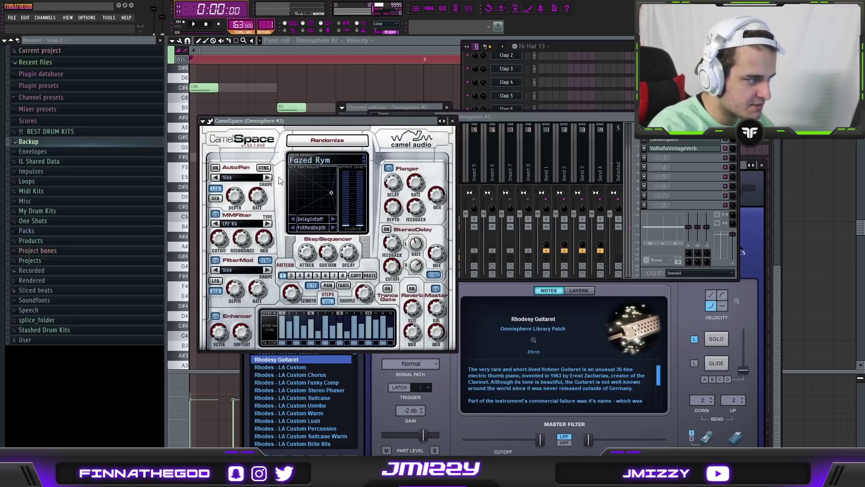
pyautogui.click(452, 121)
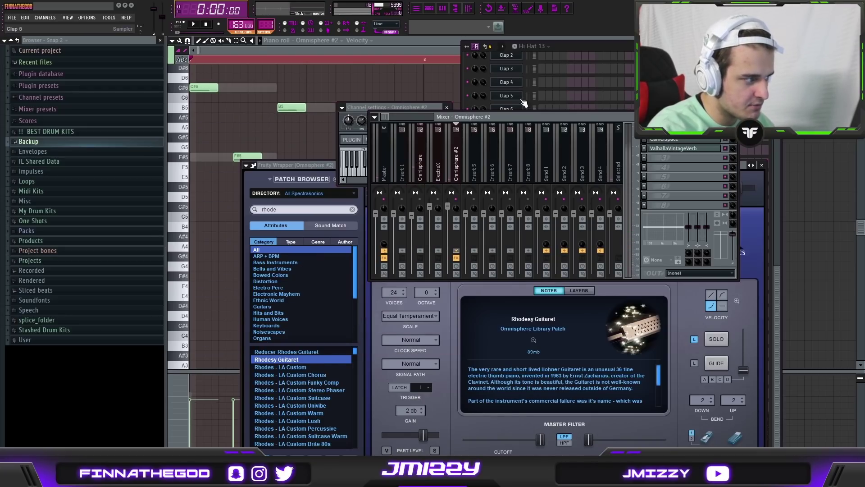
pyautogui.click(696, 150)
pyautogui.click(704, 150)
pyautogui.click(645, 158)
pyautogui.click(744, 304)
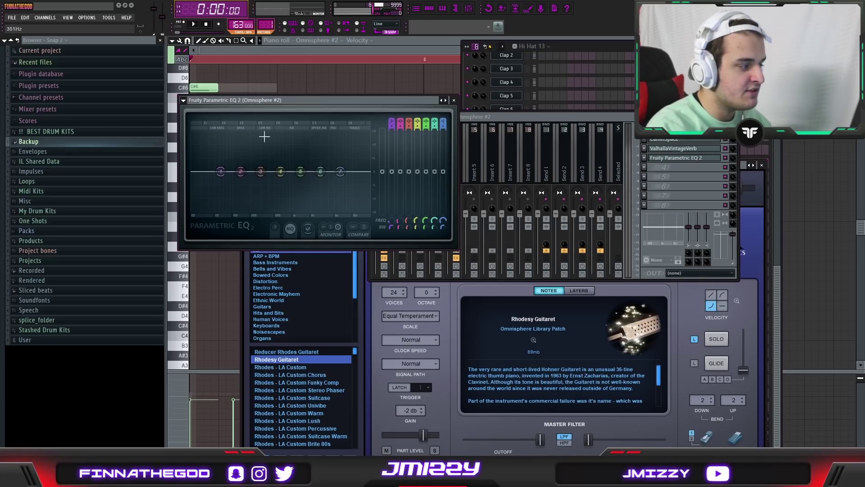
# Move the low cut on the Omnisphere #2 Parametric EQ 2 up to about 200 Hz and toggle playback
pyautogui.moveTo(221, 172)
pyautogui.mouseDown()
pyautogui.moveTo(220, 161)
pyautogui.moveTo(216, 177)
pyautogui.mouseUp()
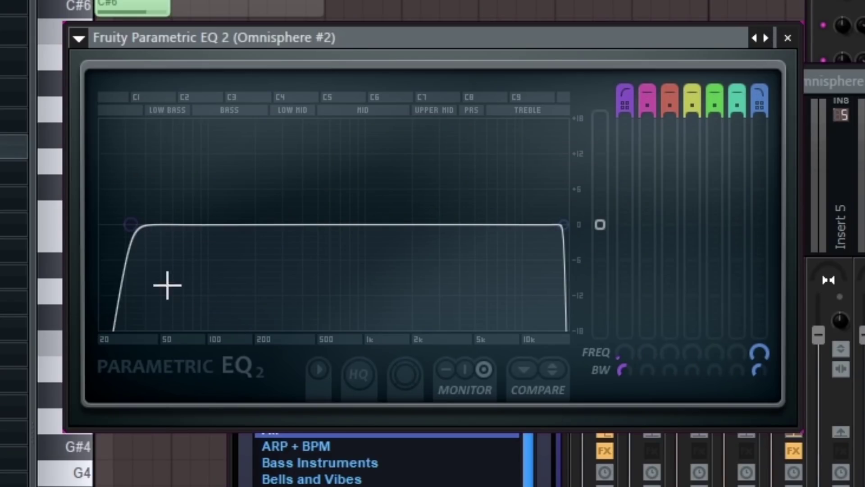
pyautogui.moveTo(168, 284); pyautogui.dragTo(390, 228)
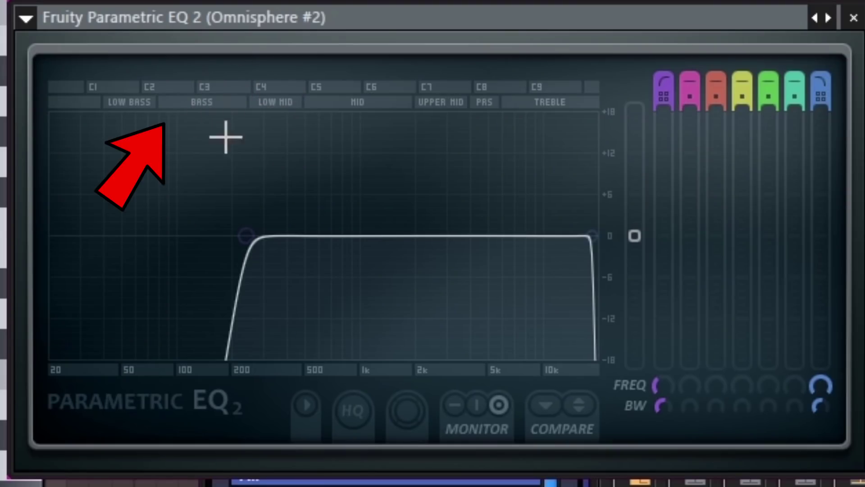
pyautogui.moveTo(245, 235)
pyautogui.mouseDown()
pyautogui.moveTo(193, 234)
pyautogui.moveTo(296, 236)
pyautogui.moveTo(233, 236)
pyautogui.mouseUp()
pyautogui.moveTo(251, 172); pyautogui.dragTo(249, 171)
pyautogui.press('space')
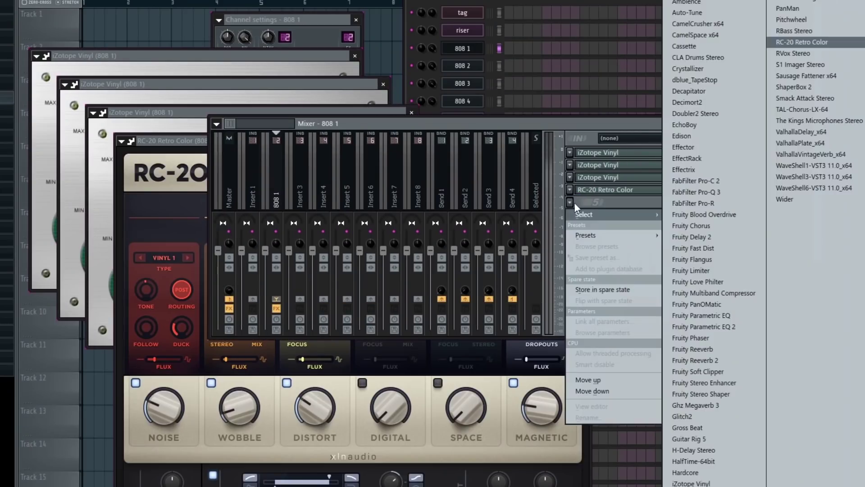
# Stack Sausage Fattener in slot 6 of the 808 1 mixer track and another effect in slot 7
pyautogui.click(566, 217)
pyautogui.click(806, 76)
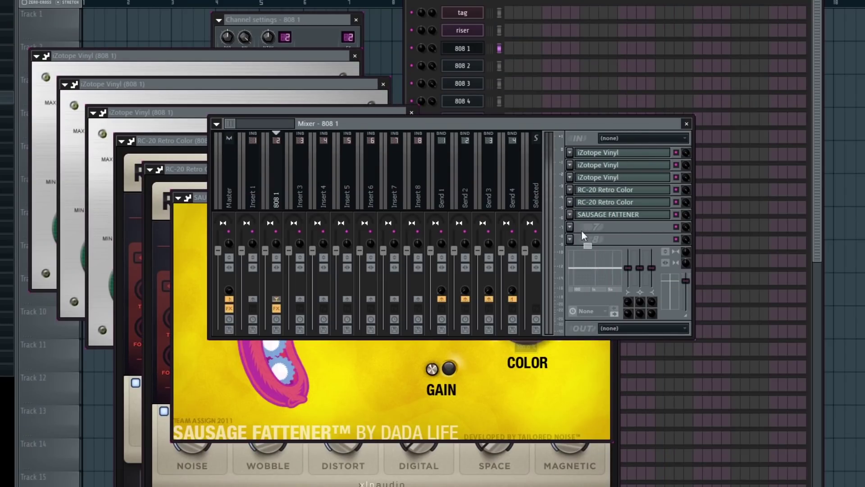
pyautogui.click(570, 227)
pyautogui.click(649, 444)
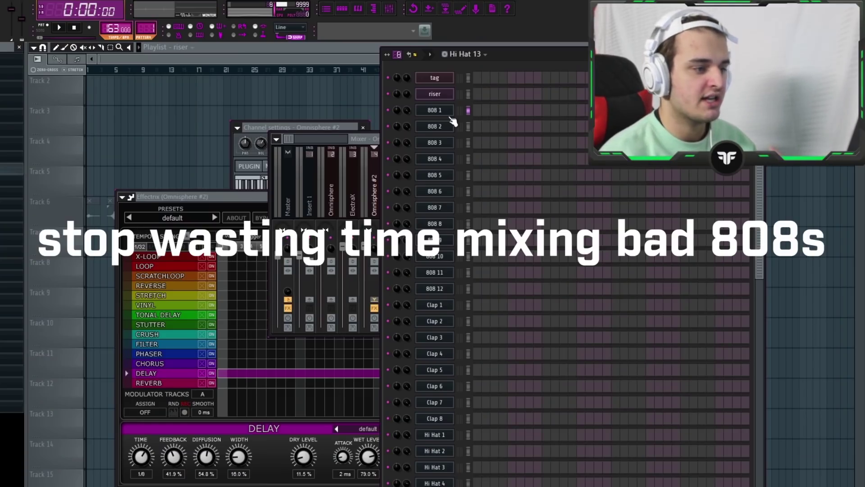
# Open the 808 1 channel settings and the !! BEST DRUM KITS folder in the browser
pyautogui.click(428, 112)
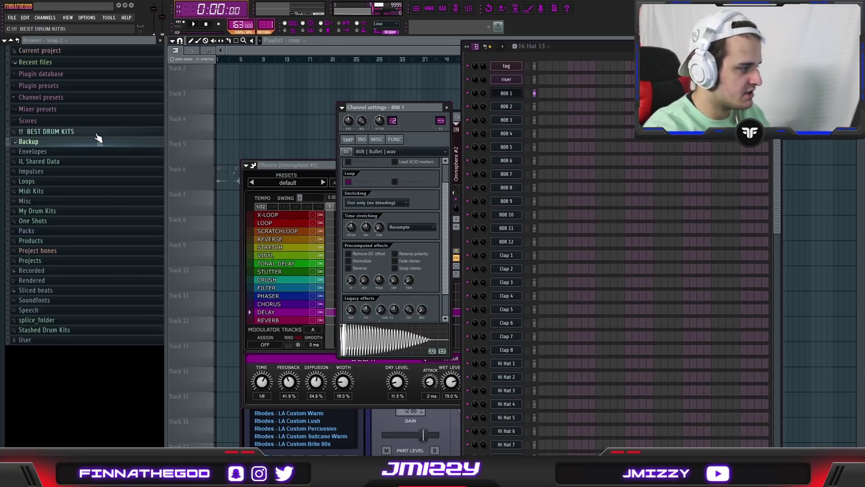
pyautogui.click(97, 134)
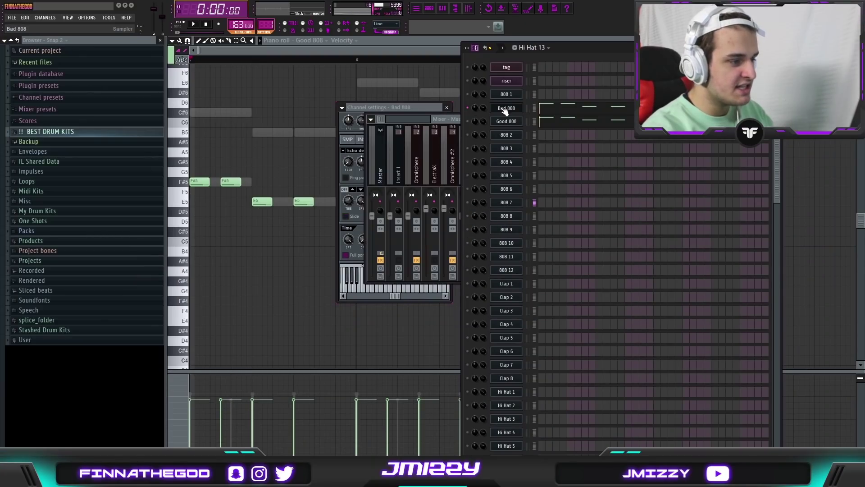
# Open the Bad 808 channel and lower the pre-amplification of the Fruity Fast Dist distortion on its mixer track
pyautogui.click(505, 109)
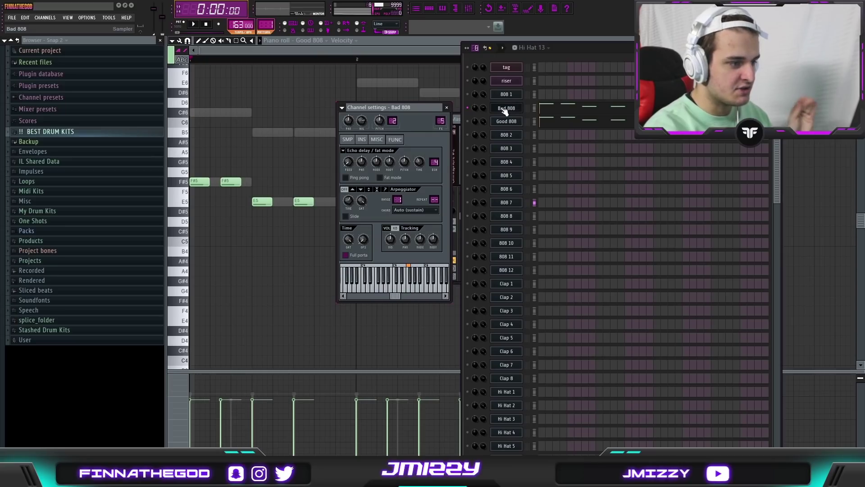
pyautogui.click(455, 117)
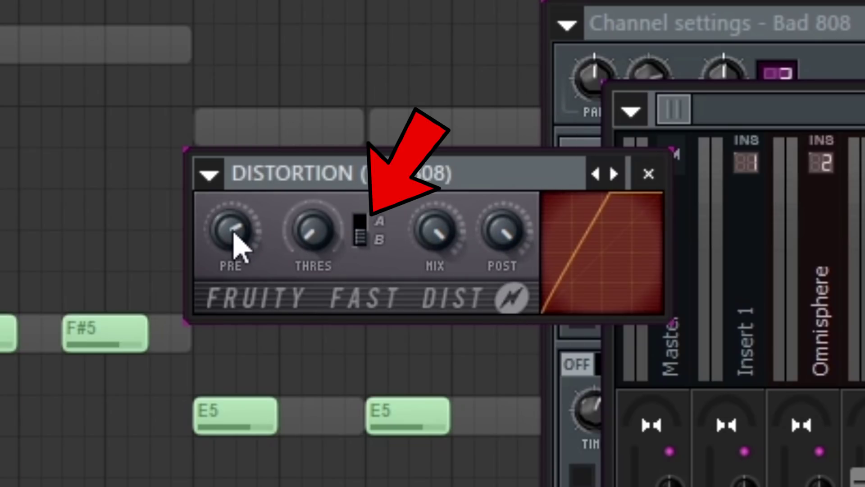
pyautogui.moveTo(234, 231)
pyautogui.mouseDown()
pyautogui.moveTo(234, 258)
pyautogui.moveTo(234, 241)
pyautogui.mouseUp()
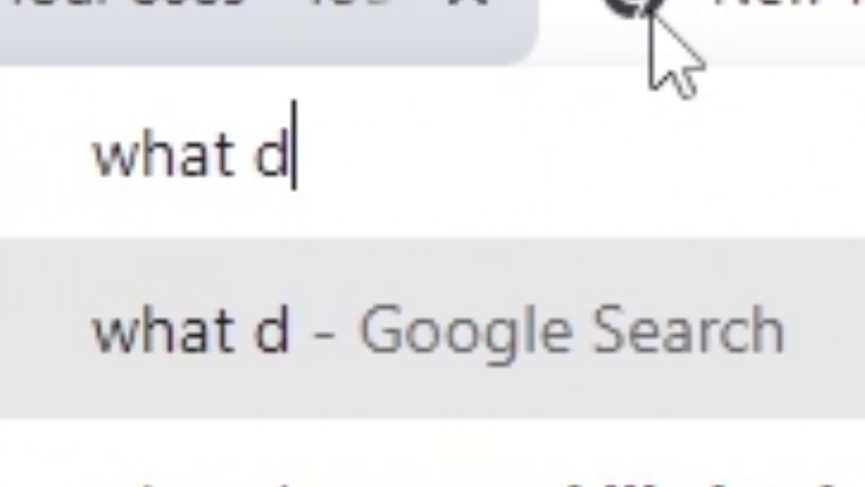
# Switch to the web browser and search Google for "what does saturation do in music"
pyautogui.write('oes saturation do ')
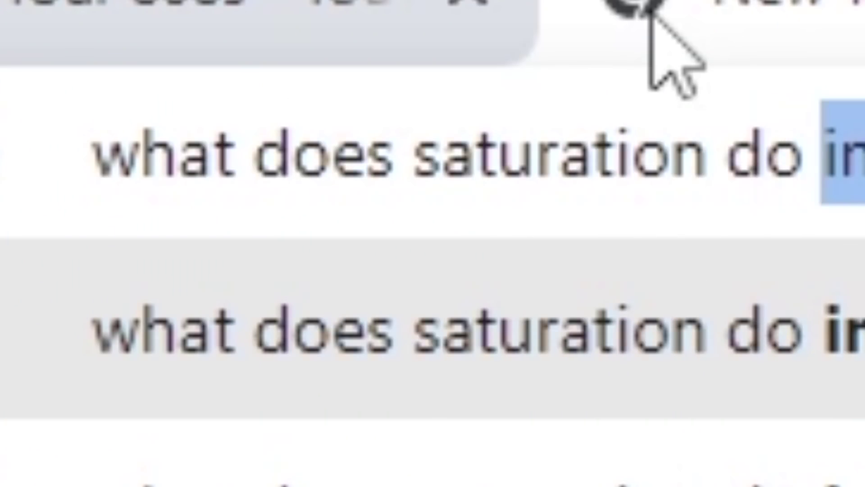
pyautogui.write('music')
pyautogui.press('Return')
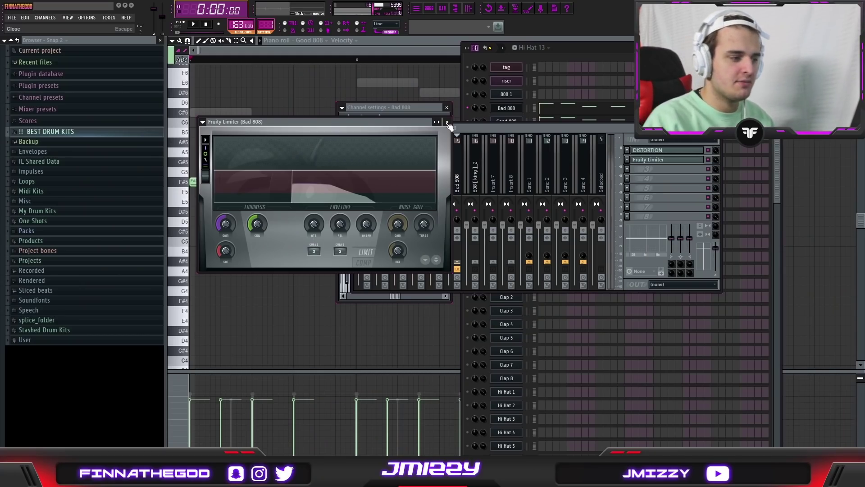
# Close the Fruity Limiter window and play back the Bad 808 pattern while watching the mixer meters
pyautogui.click(447, 122)
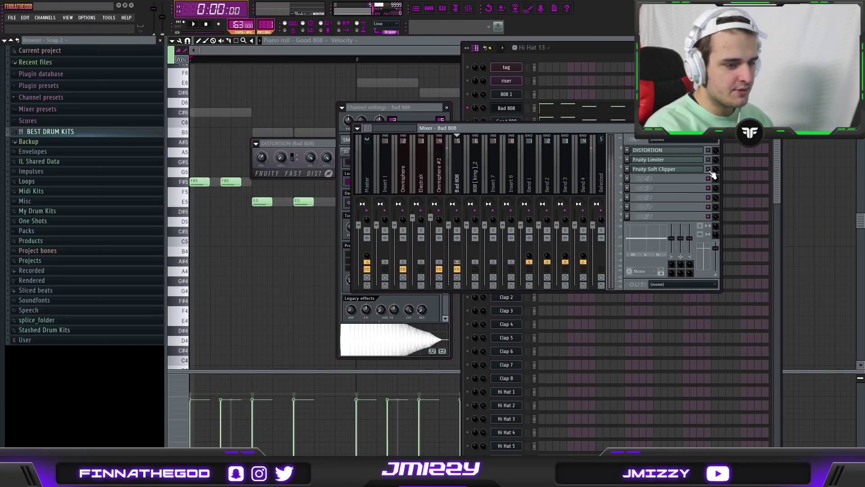
pyautogui.press('space')
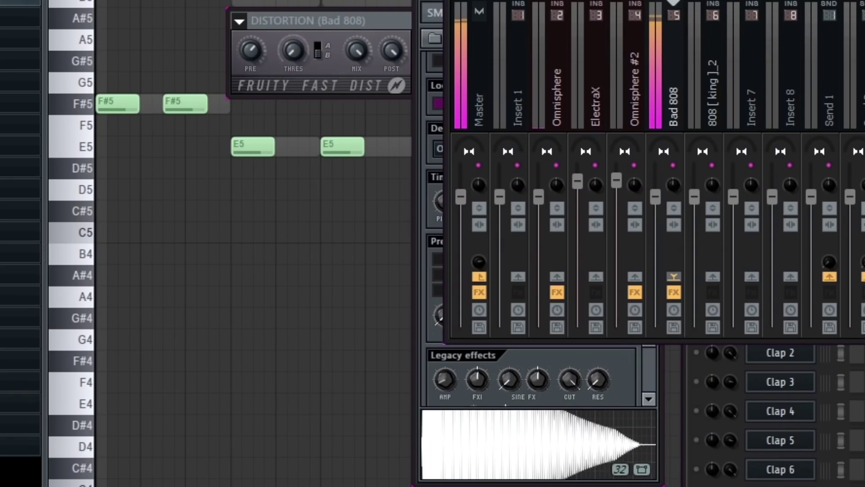
pyautogui.press('space')
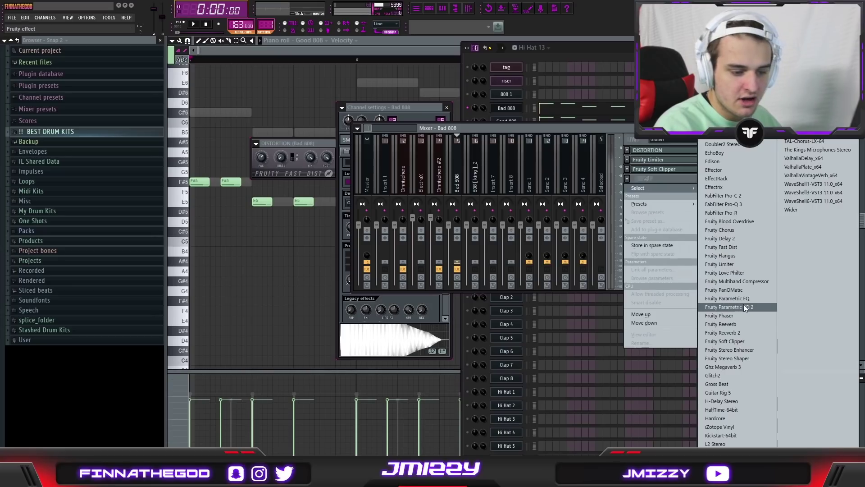
# Add Fruity Parametric EQ 2 to the fourth slot of the Bad 808 track and load its 40Hz + 18kHz cut preset
pyautogui.click(744, 306)
pyautogui.click(507, 166)
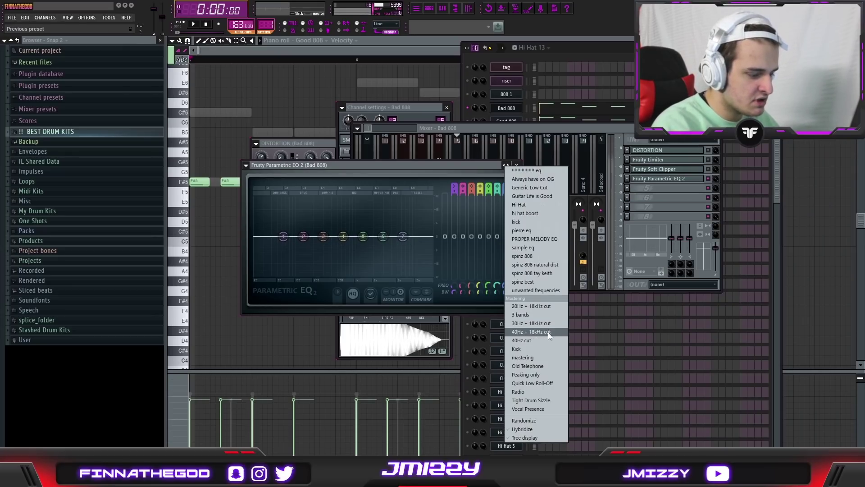
pyautogui.click(548, 332)
pyautogui.click(529, 111)
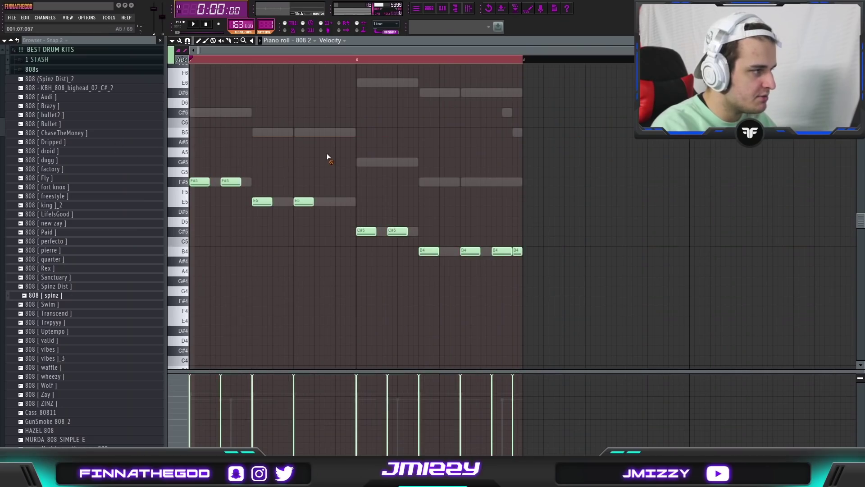
# Select all the 808 2 notes in the piano roll and bring the channel rack into view
pyautogui.moveTo(608, 296); pyautogui.dragTo(190, 157)
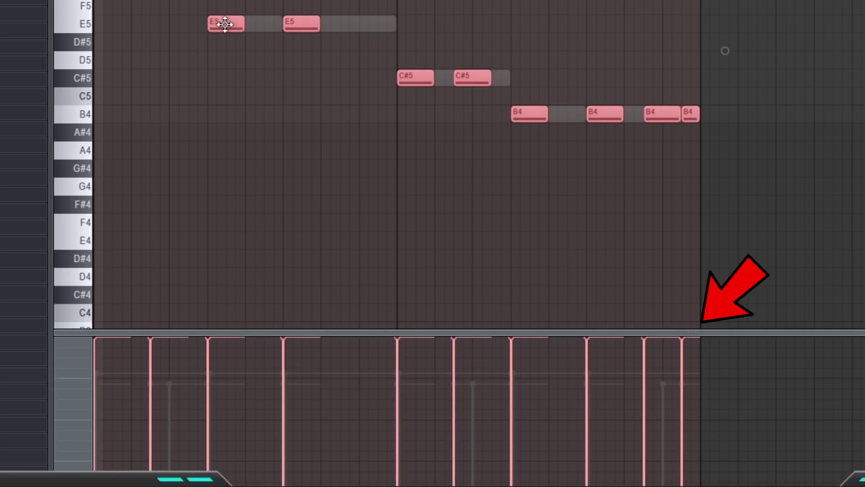
pyautogui.press('F6')
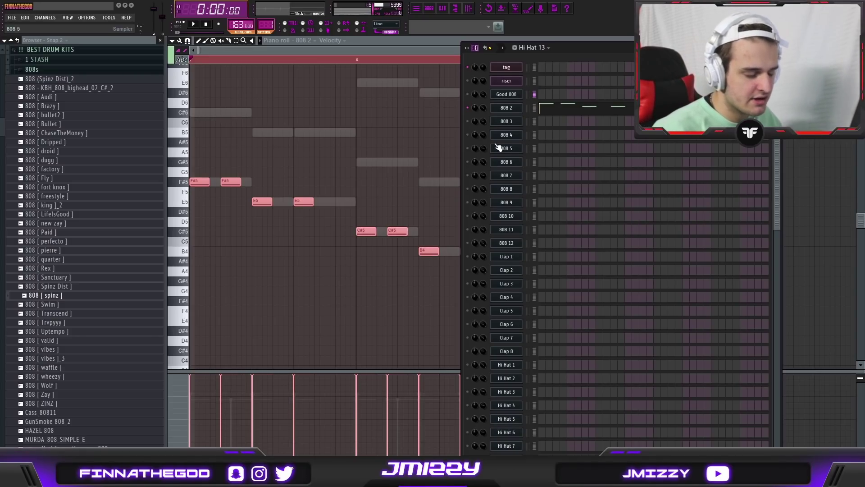
pyautogui.press('F6')
pyautogui.click(433, 8)
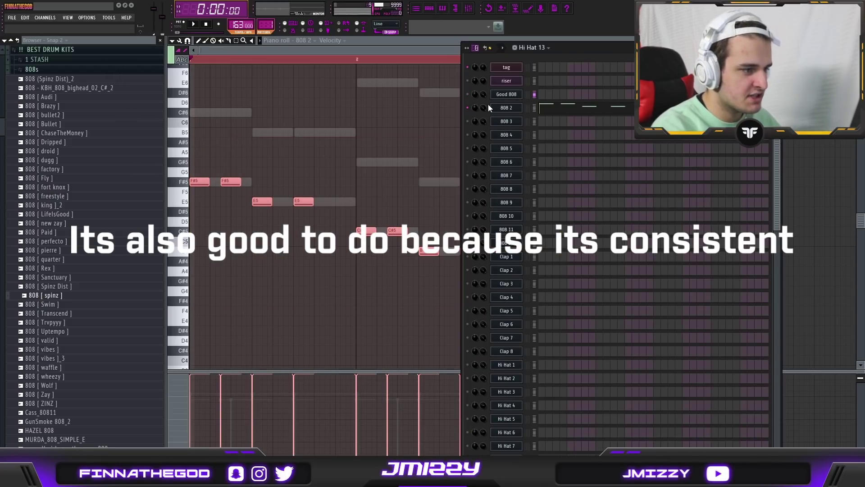
# Check the 808 2 channel settings, close them and toggle playback of the 808 2 pattern
pyautogui.click(522, 110)
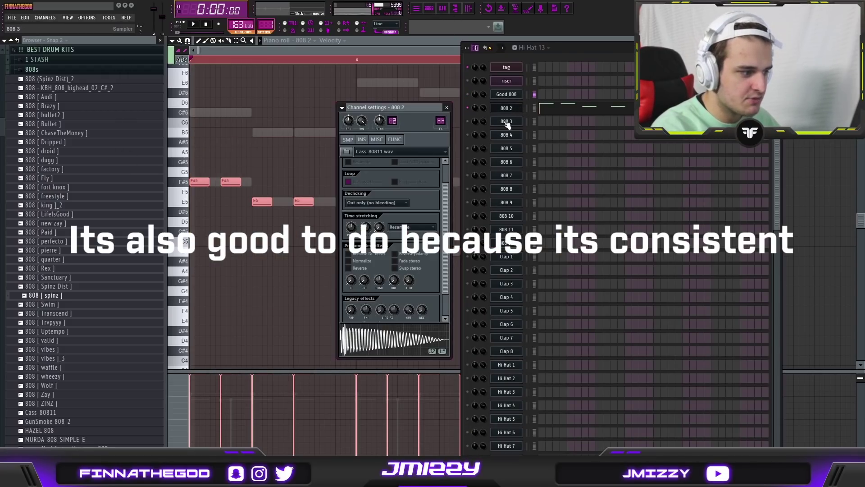
pyautogui.click(447, 107)
pyautogui.press('space')
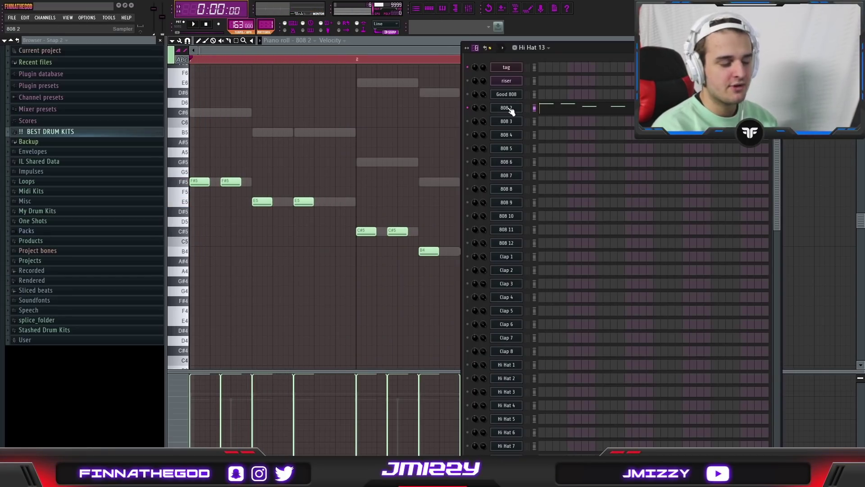
pyautogui.rightClick(511, 110)
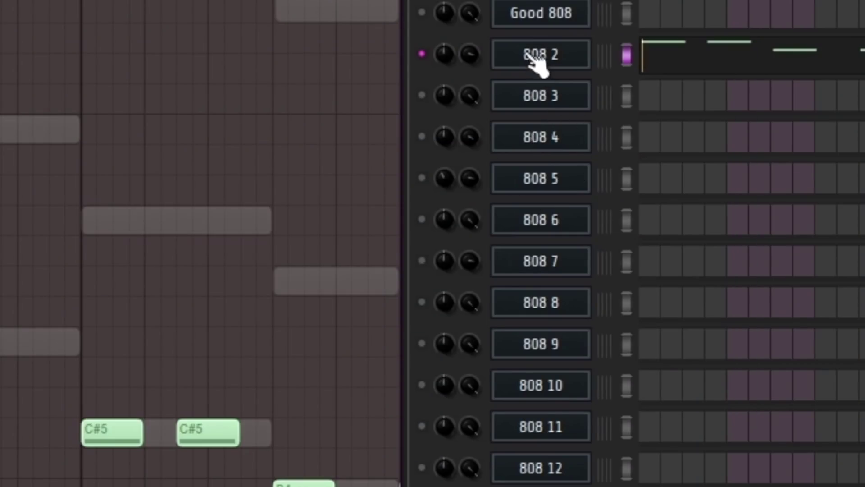
# Toggle the Cut itself option of the 808 2 channel and toggle solo from a hi-hat channel to unmute the rack
pyautogui.rightClick(541, 58)
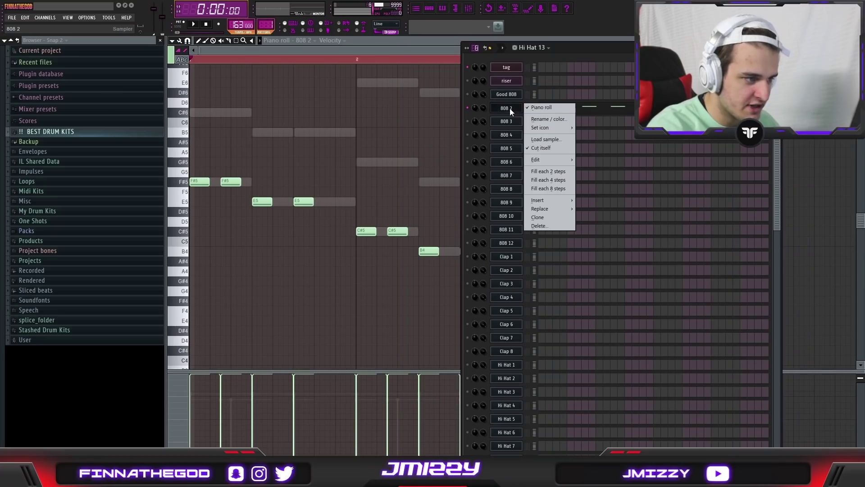
pyautogui.click(540, 148)
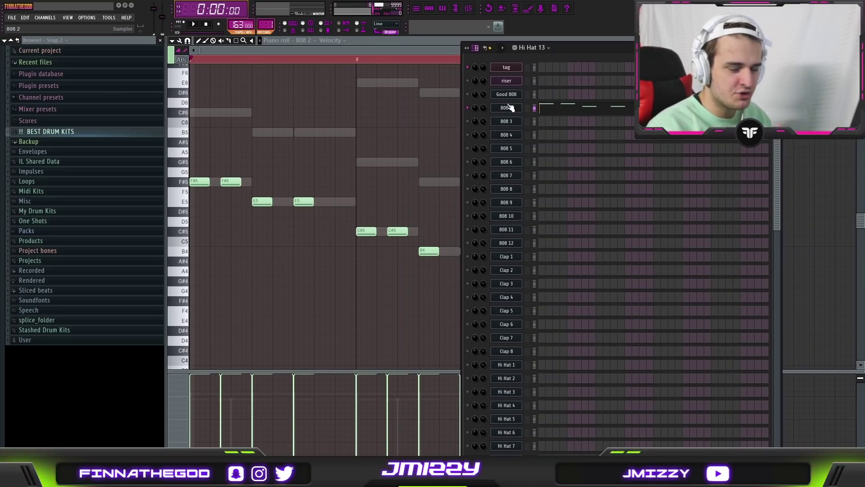
pyautogui.scroll(-5, 496, 203)
pyautogui.rightClick(467, 296)
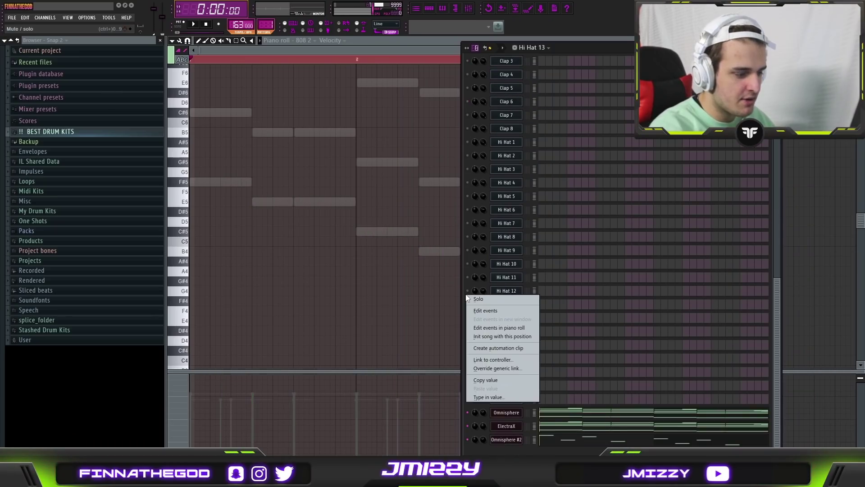
pyautogui.click(469, 296)
pyautogui.rightClick(469, 296)
pyautogui.click(470, 296)
pyautogui.scroll(5, 511, 300)
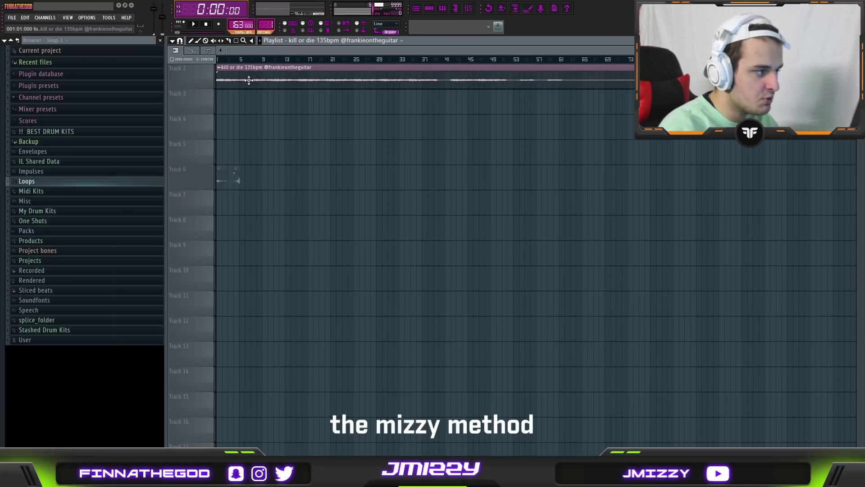
# Add Fruity Parametric EQ 2 to the kill or die 135bpm loop's mixer track, load the 40Hz + 18kHz cut preset and adjust its first band
pyautogui.doubleClick(119, 95)
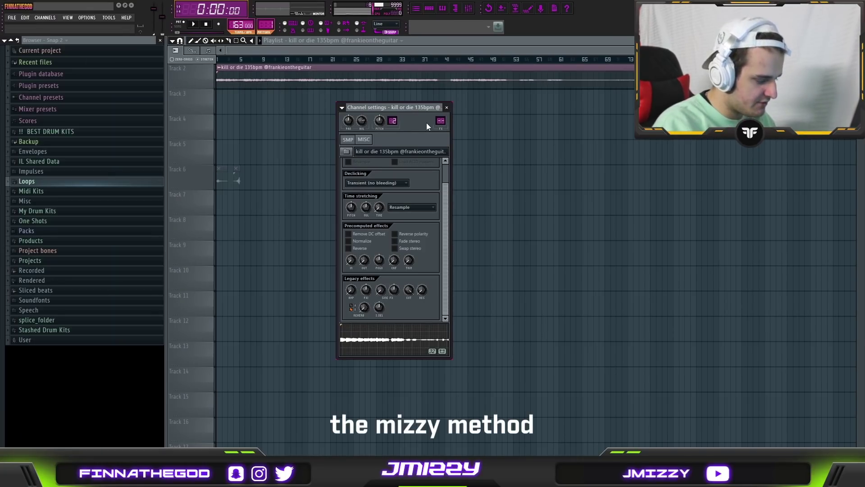
pyautogui.press('F9')
pyautogui.click(468, 160)
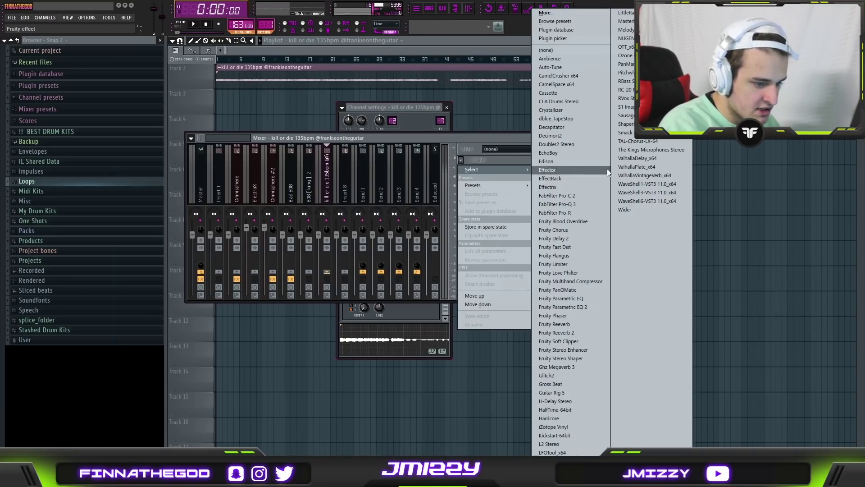
pyautogui.click(596, 305)
pyautogui.rightClick(443, 101)
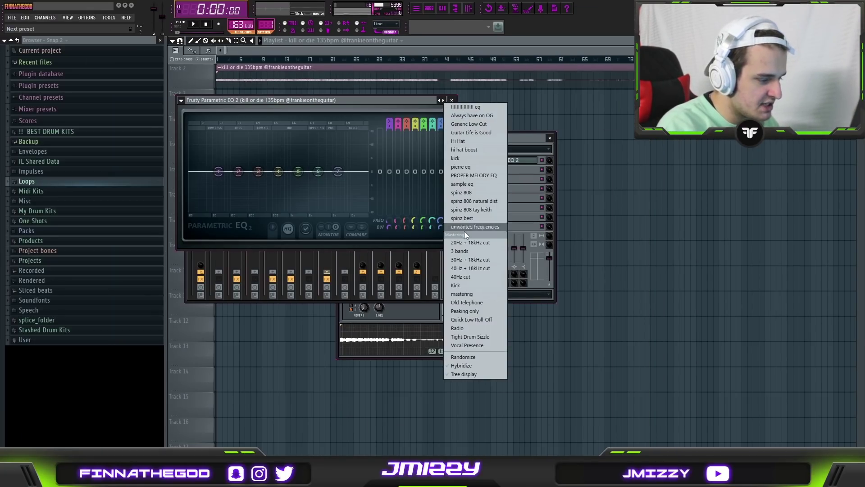
pyautogui.click(476, 269)
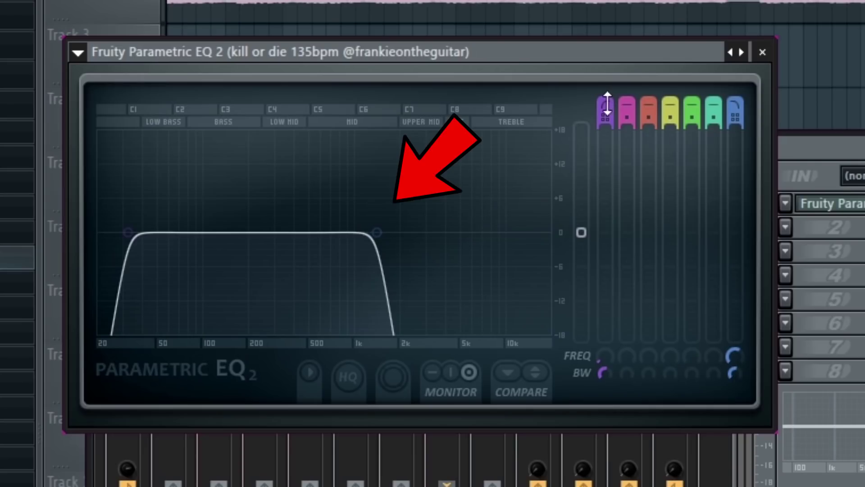
pyautogui.moveTo(389, 120); pyautogui.dragTo(389, 136)
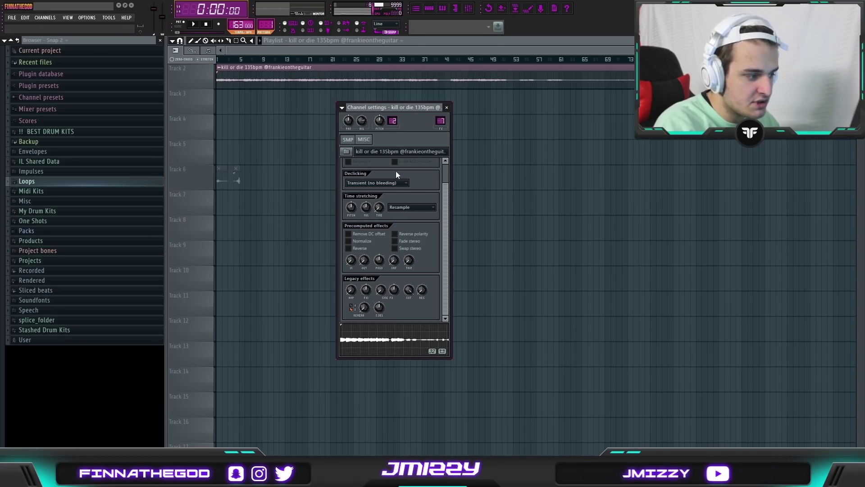
# Set the kill or die loop's time stretching to Pro transient and raise its pitch shift
pyautogui.click(404, 208)
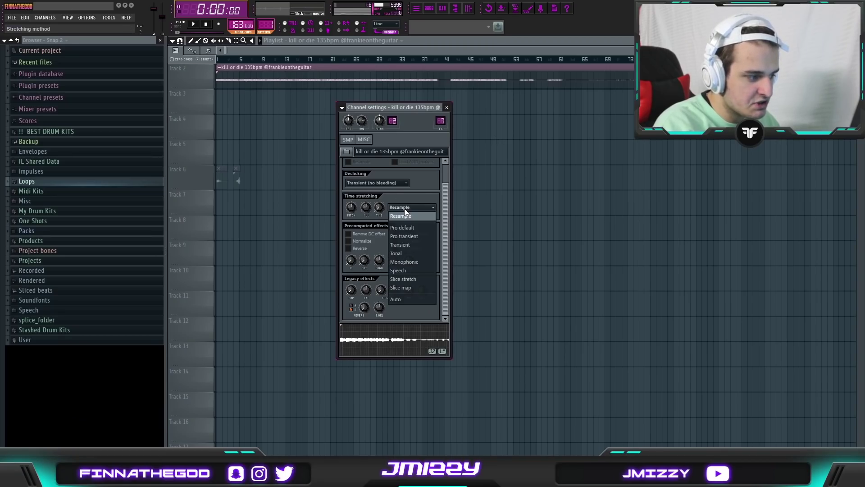
pyautogui.click(397, 237)
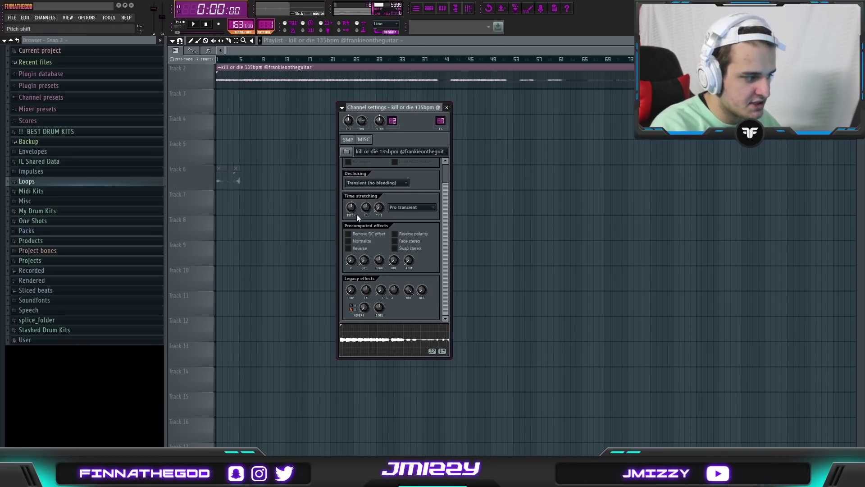
pyautogui.moveTo(351, 207); pyautogui.dragTo(351, 175)
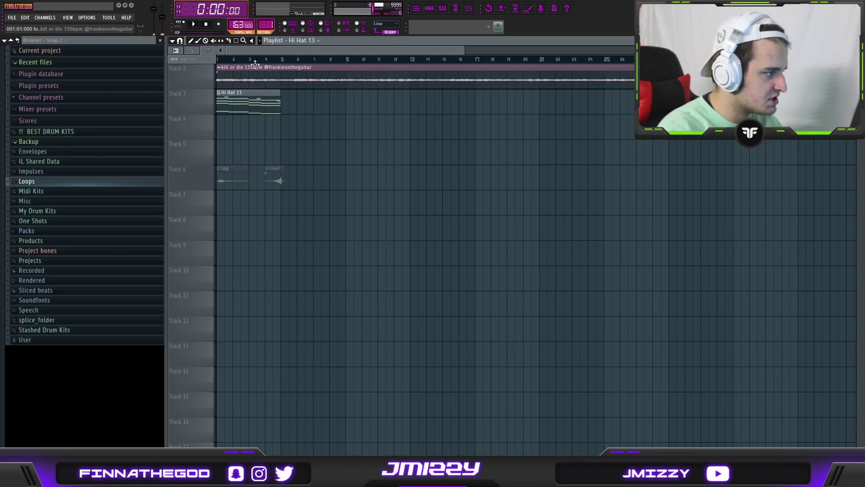
# Select bars 1 to 8 of the playlist timeline and bring up the channel rack
pyautogui.moveTo(348, 61); pyautogui.dragTo(181, 67)
pyautogui.click(367, 69)
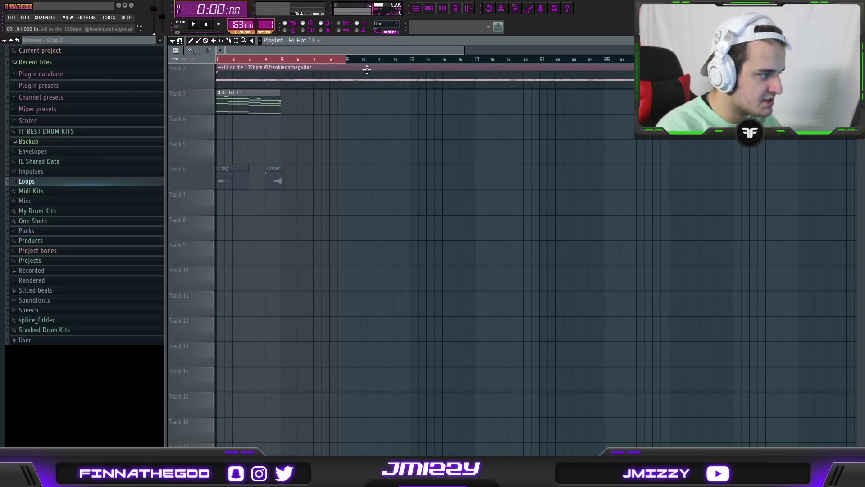
pyautogui.click(429, 9)
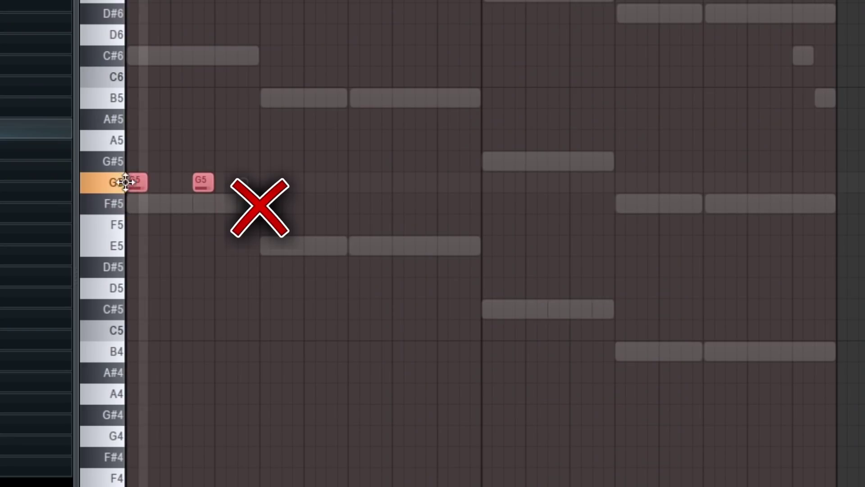
# Move the two opening 808 2 notes to F5, raise them an octave to F6 and play the pattern
pyautogui.moveTo(129, 180); pyautogui.dragTo(123, 237)
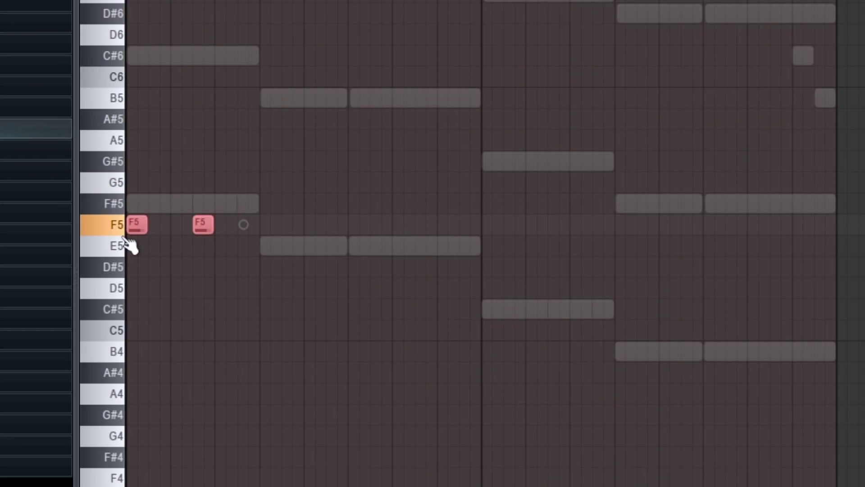
pyautogui.hotkey('ctrl', 'Up')
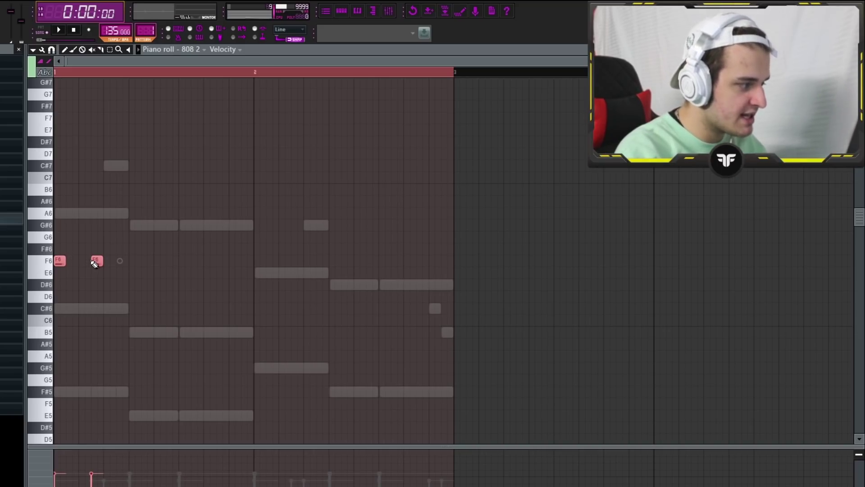
pyautogui.press('space')
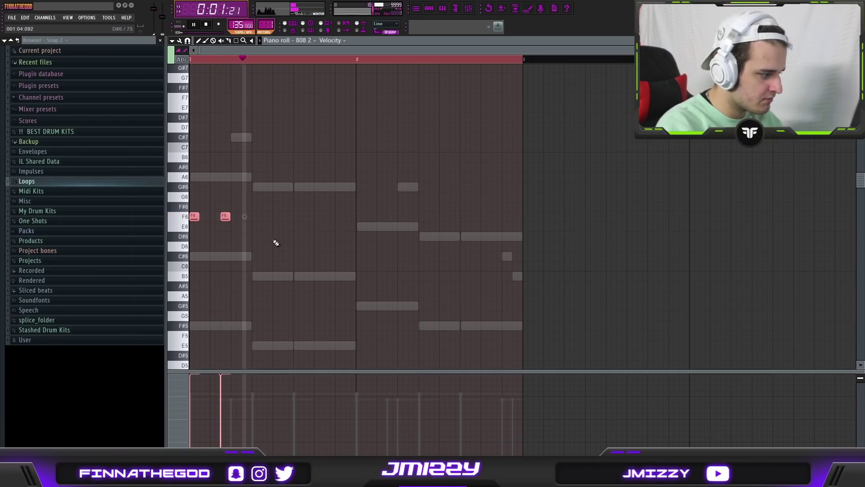
pyautogui.click(297, 257)
pyautogui.press('space')
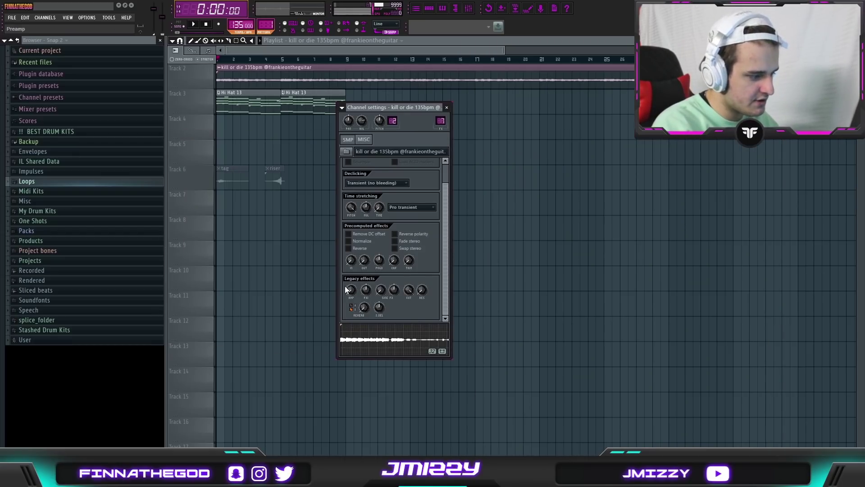
# Play back the playlist arrangement and check the kill or die loop's level and effects in the mixer
pyautogui.click(465, 206)
pyautogui.press('space')
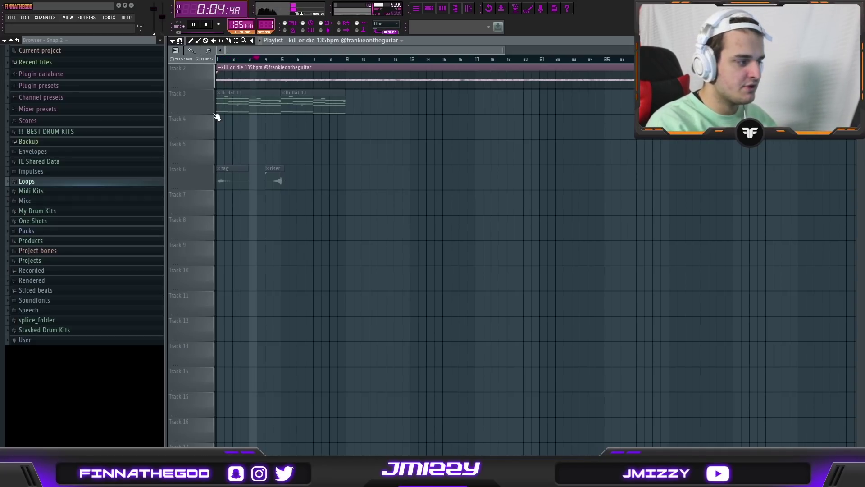
pyautogui.press('F9')
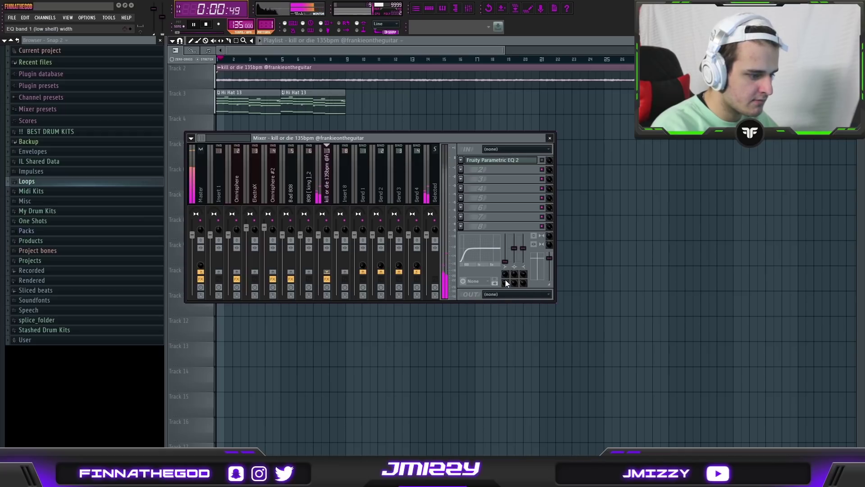
pyautogui.click(550, 138)
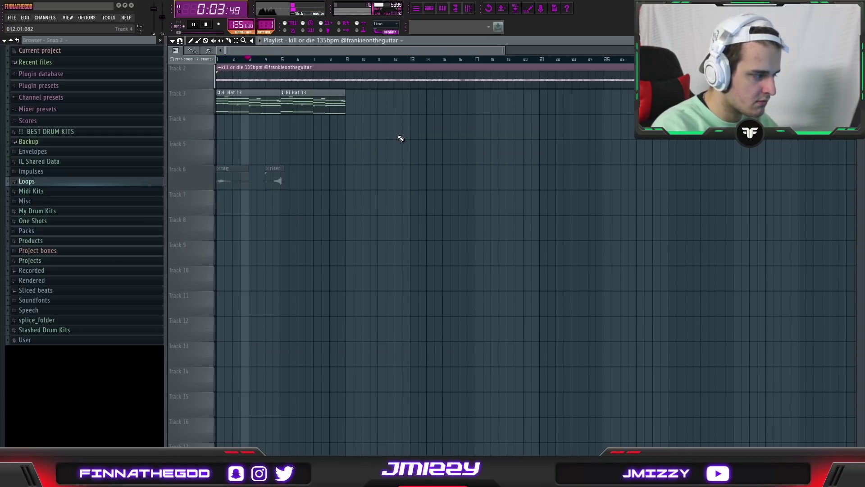
pyautogui.press('space')
# Open the 808 2 piano roll, select the two A#4 notes in bar 2 and try raising them an octave
pyautogui.press('F7')
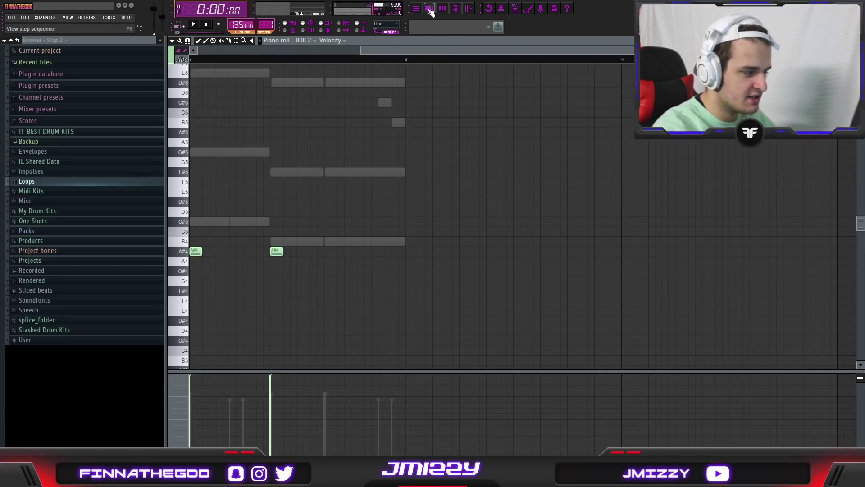
pyautogui.scroll(-2, 375, 178)
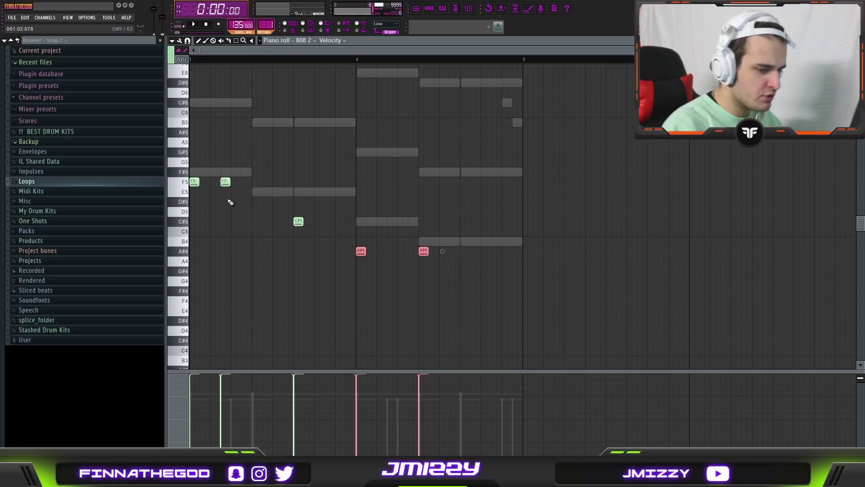
pyautogui.moveTo(464, 272); pyautogui.dragTo(342, 251)
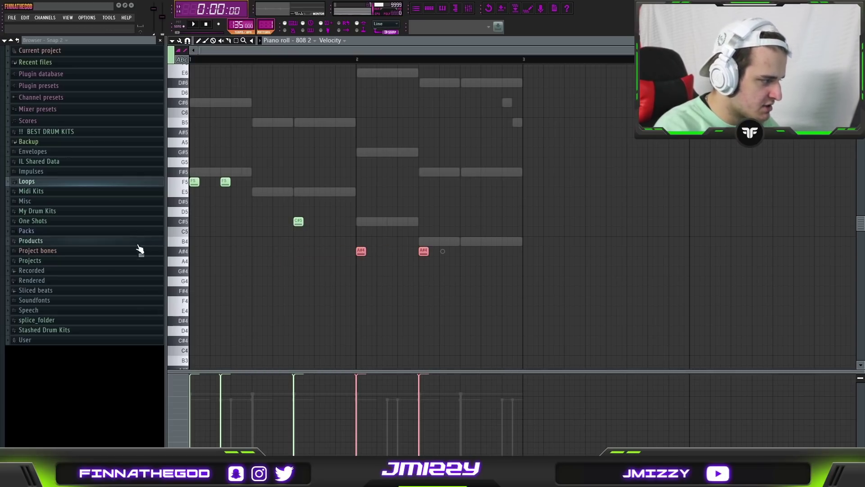
pyautogui.moveTo(465, 253); pyautogui.dragTo(343, 248)
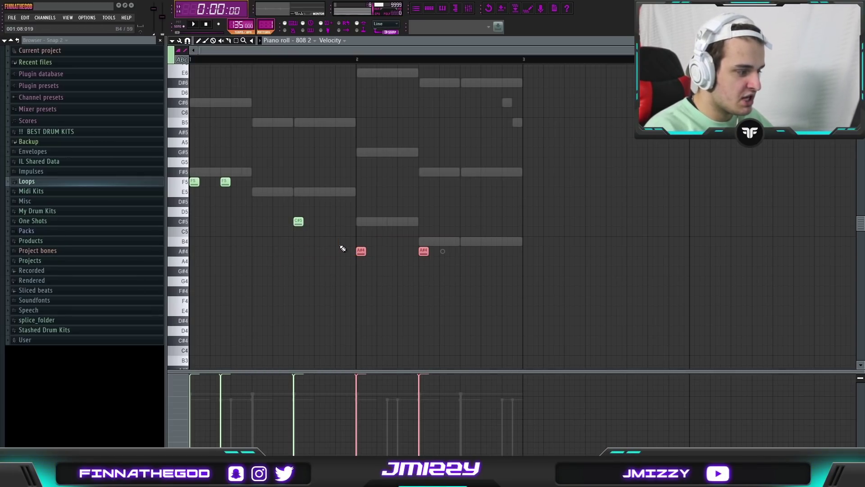
pyautogui.hotkey('ctrl', 'Up')
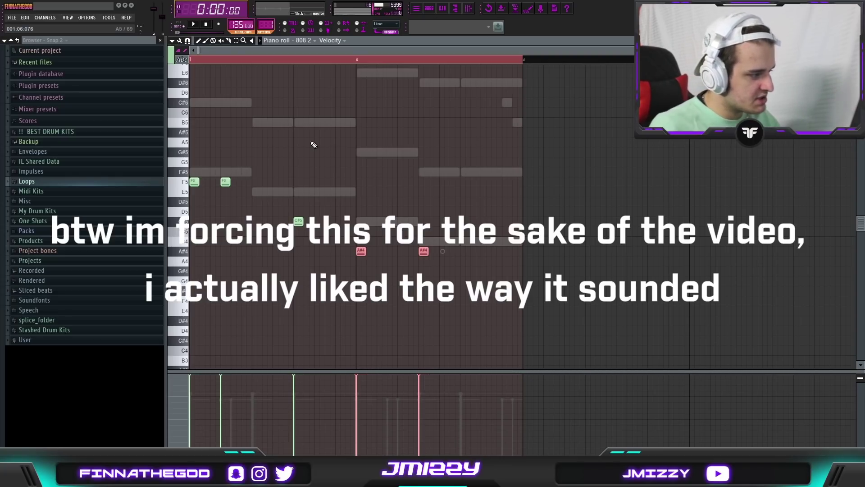
# Transpose all 808 2 notes up one semitone and select the two B4 notes in bar 2
pyautogui.hotkey('ctrl', 'a')
pyautogui.moveTo(223, 182); pyautogui.dragTo(221, 172)
pyautogui.rightClick(358, 168)
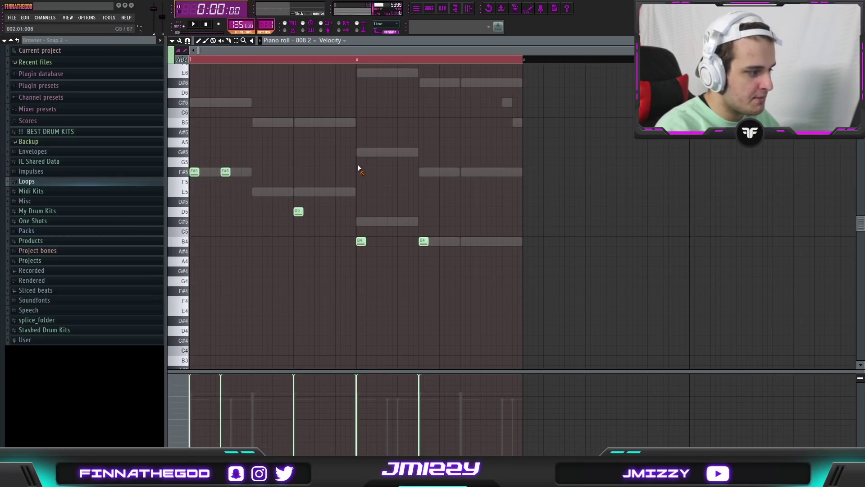
pyautogui.moveTo(484, 255); pyautogui.dragTo(347, 237)
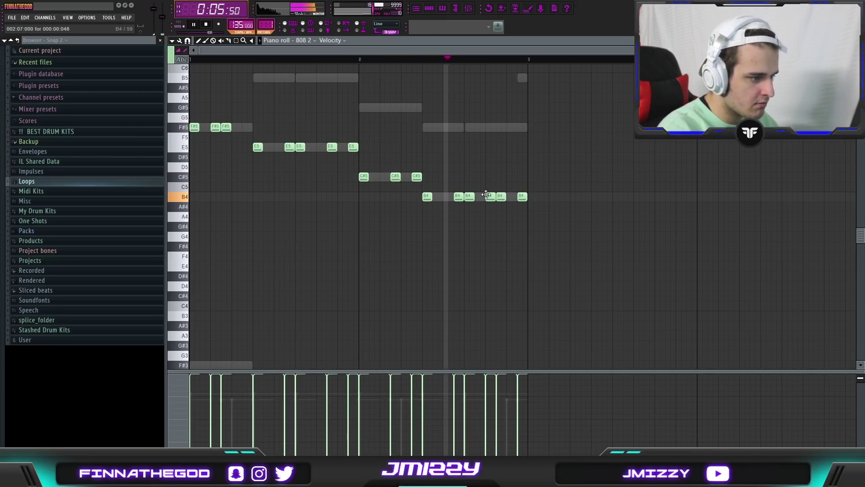
# Stop playback, undo the last 808 2 note edits and reselect notes at the start of bar 1
pyautogui.press('space')
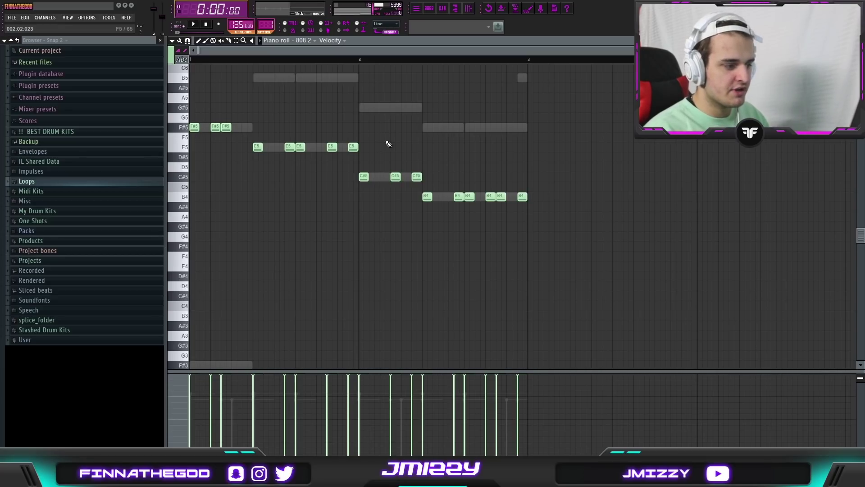
pyautogui.hotkey('ctrl', 'z')
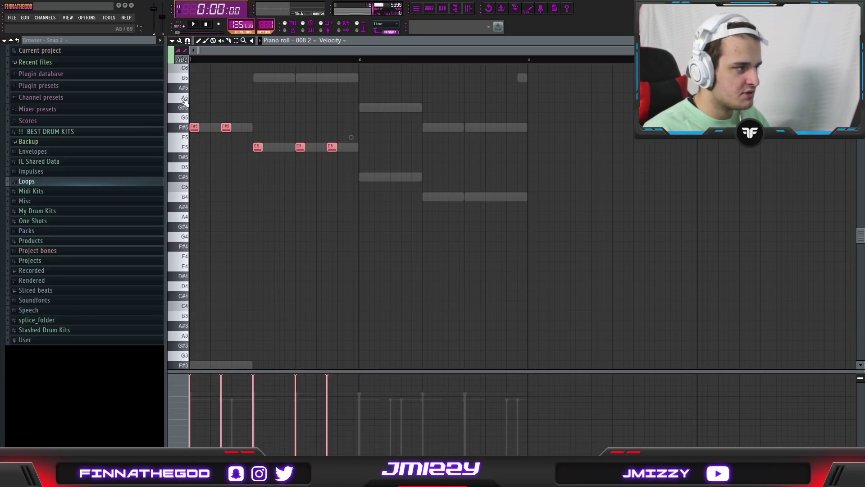
pyautogui.scroll(2, 193, 126)
pyautogui.moveTo(195, 126)
pyautogui.mouseDown()
pyautogui.moveTo(448, 181)
pyautogui.moveTo(191, 104)
pyautogui.mouseUp()
pyautogui.keyDown('ctrl'); pyautogui.click(220, 118); pyautogui.keyUp('ctrl')
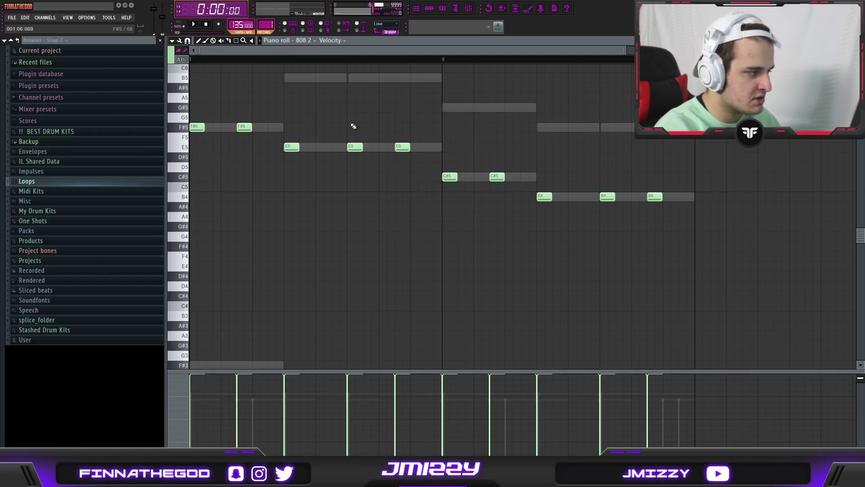
# Delete the third E5 note in bar 1 and the second C#5 note in bar 2 while playing the 808 2 pattern
pyautogui.press('space')
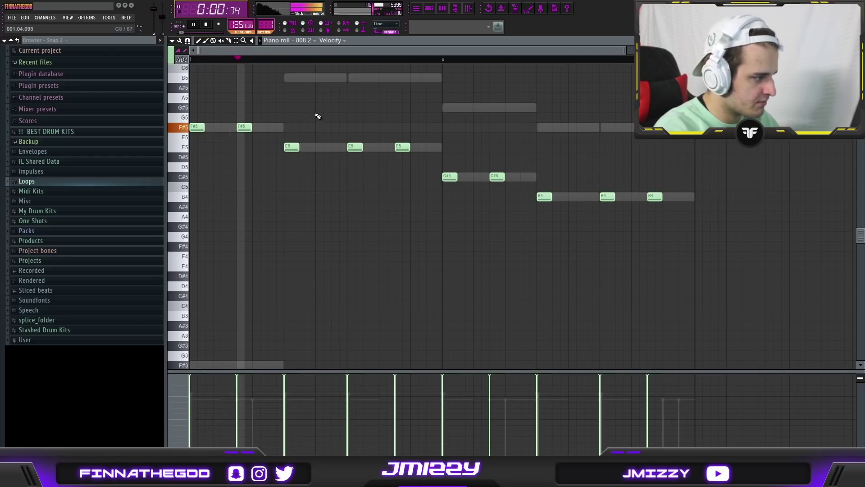
pyautogui.rightClick(402, 148)
pyautogui.press('space')
pyautogui.press('space')
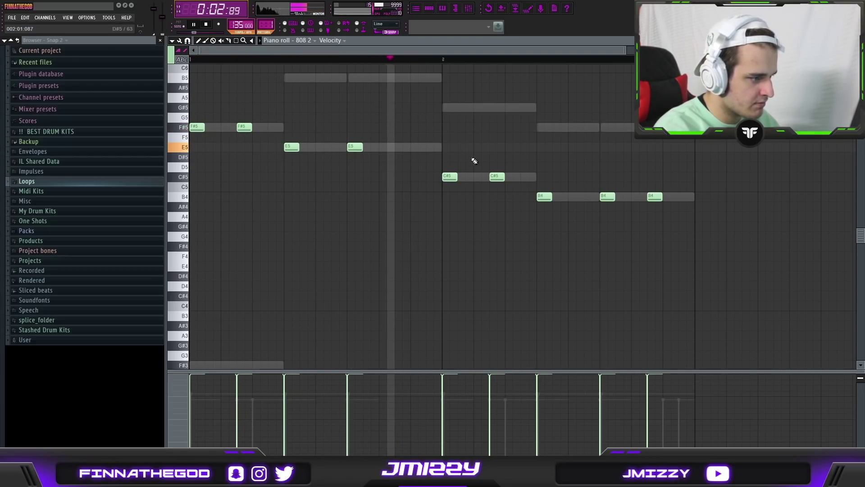
pyautogui.rightClick(497, 177)
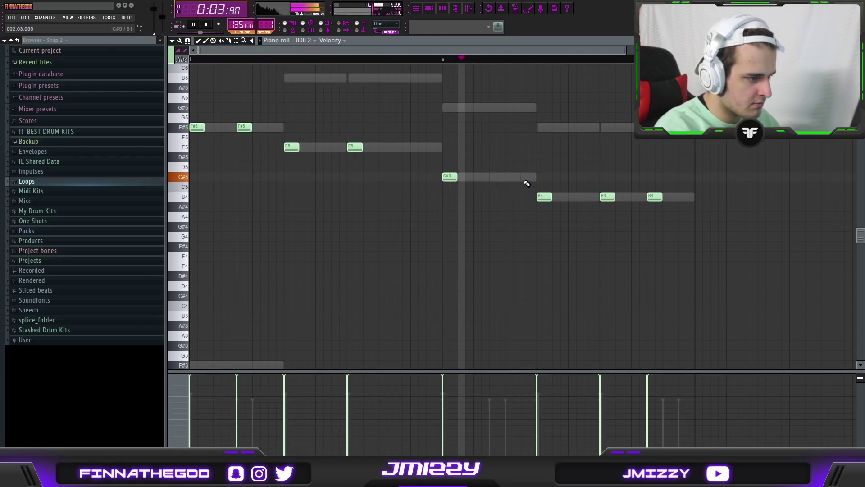
pyautogui.click(586, 196)
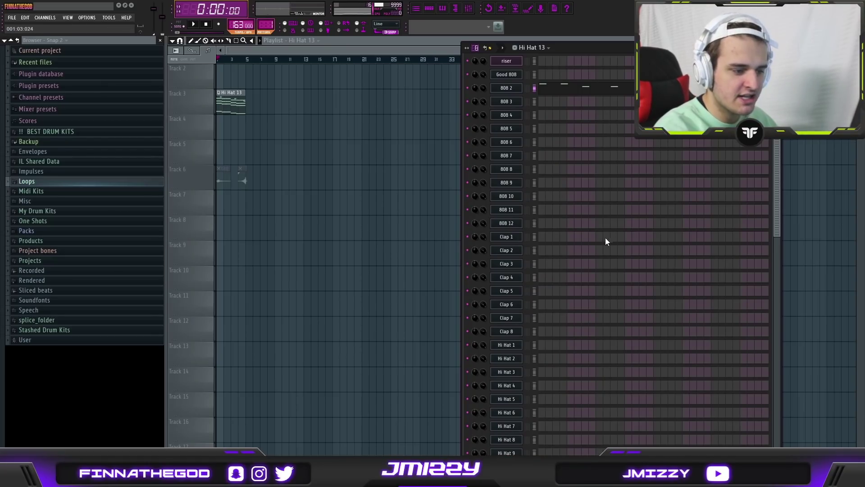
# Program Kick 1 hits on steps 1, 7, 13 and 21 while playing the pattern
pyautogui.click(713, 250)
pyautogui.scroll(-5, 698, 262)
pyautogui.press('space')
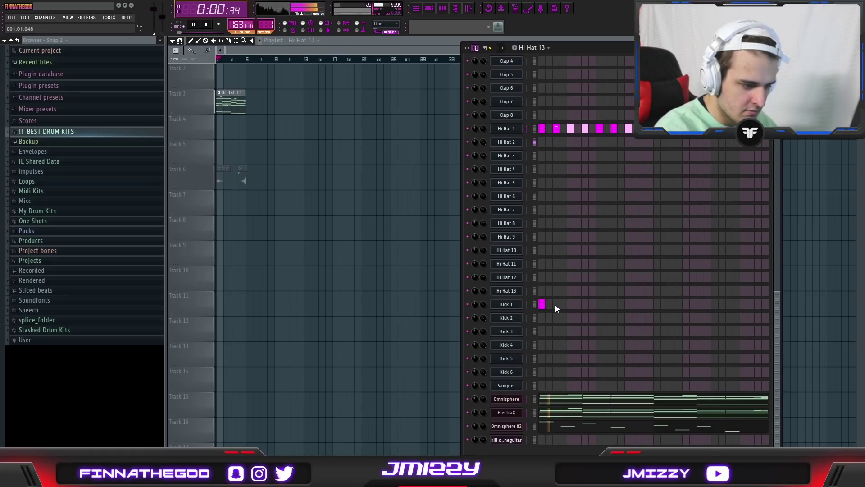
pyautogui.click(628, 304)
pyautogui.click(686, 305)
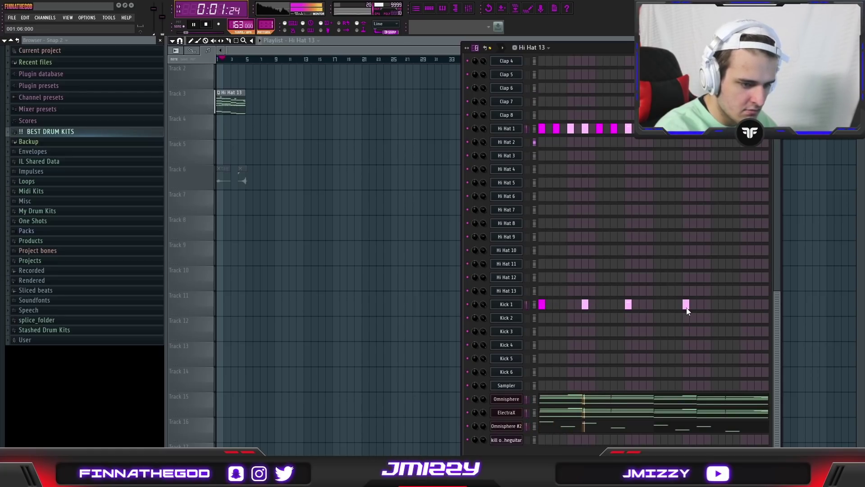
pyautogui.scroll(5, 682, 308)
pyautogui.scroll(-5, 568, 303)
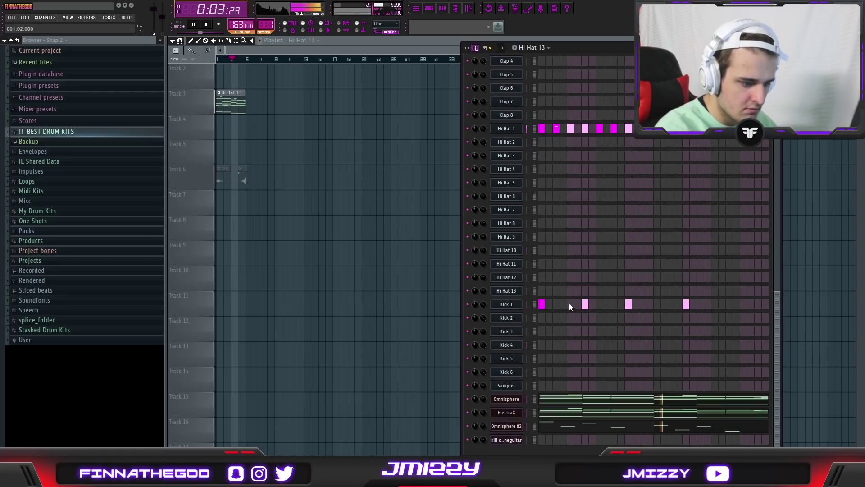
pyautogui.press('space')
# Copy the 808 2 notes into Kick 1 and open them in the Kick 1 piano roll
pyautogui.scroll(6, 525, 127)
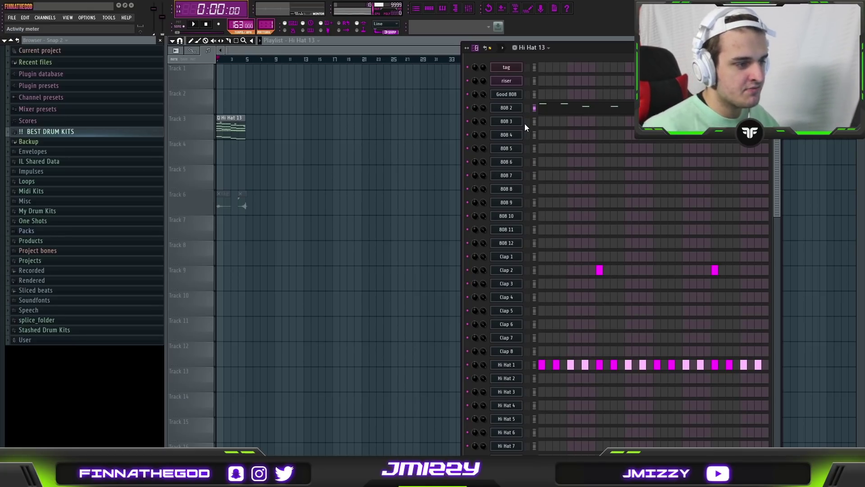
pyautogui.scroll(-5, 525, 123)
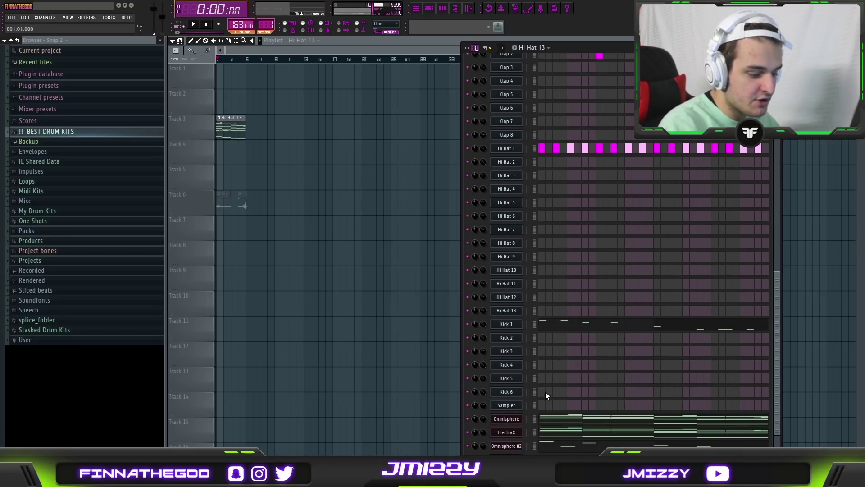
pyautogui.click(566, 330)
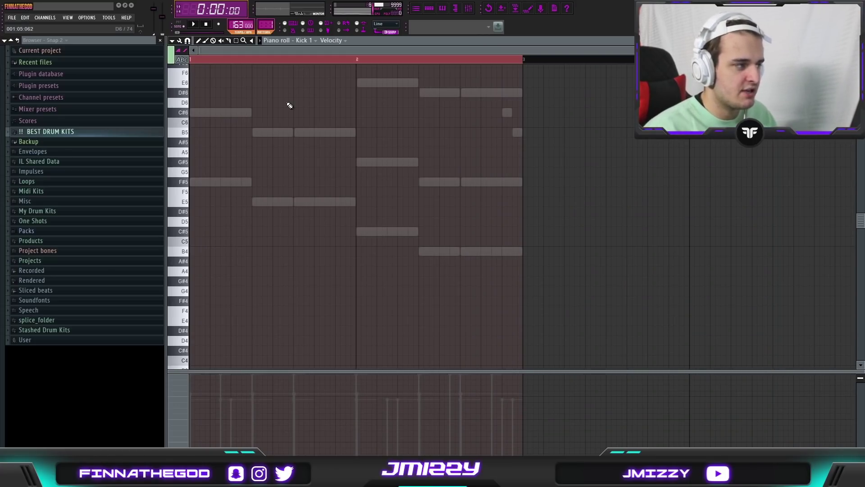
pyautogui.press('F6')
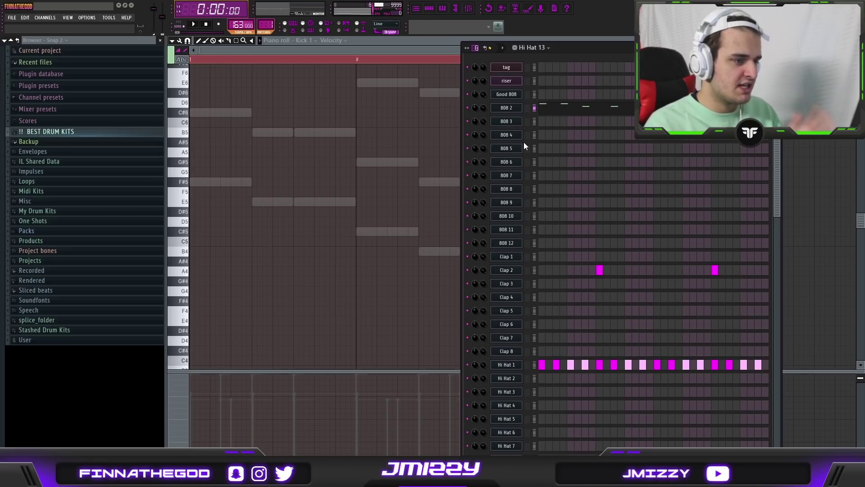
pyautogui.scroll(-6, 548, 261)
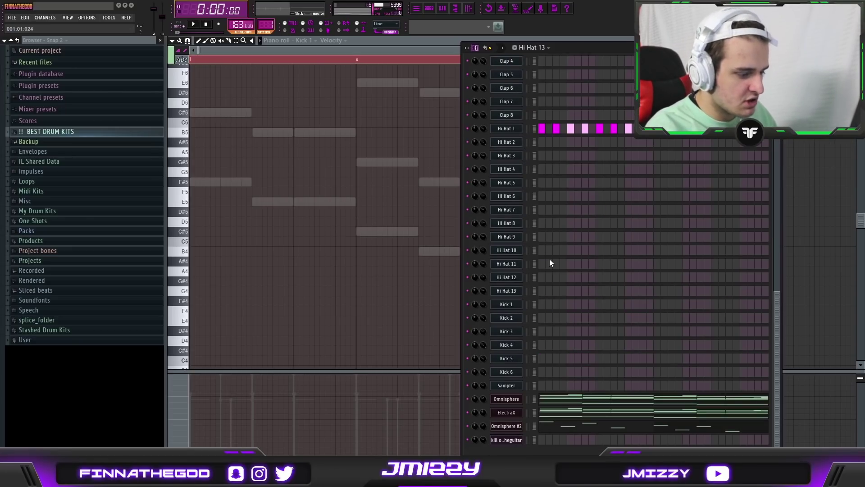
pyautogui.hotkey('ctrl', 'v')
pyautogui.click(548, 308)
pyautogui.click(548, 307)
pyautogui.scroll(-3, 408, 220)
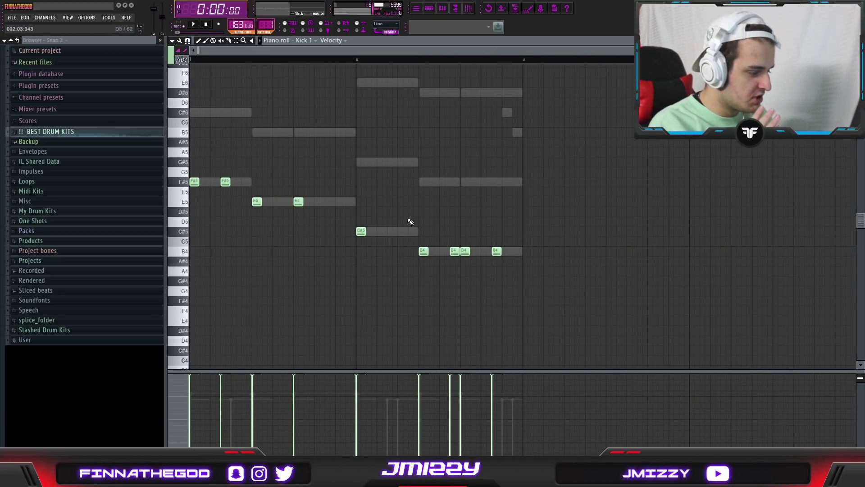
# Flatten all Kick 1 notes onto a single pitch with the limiter/transposer and lower them to C5
pyautogui.hotkey('ctrl', 'a')
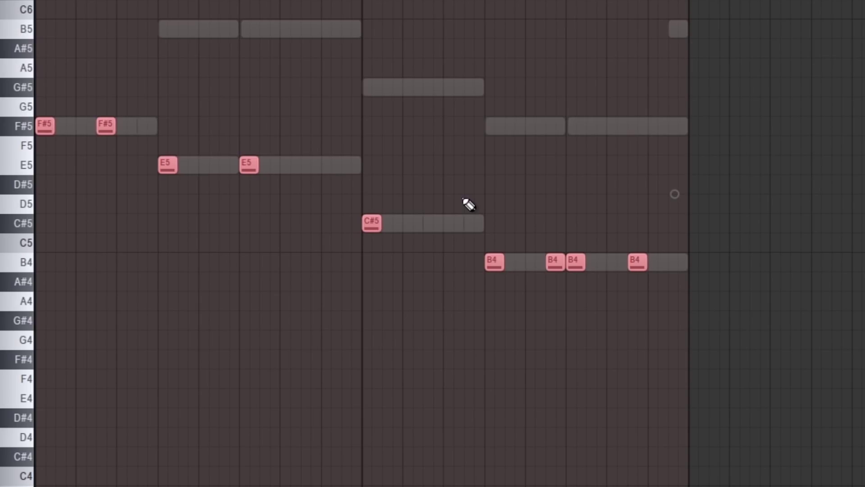
pyautogui.hotkey('alt', 'k')
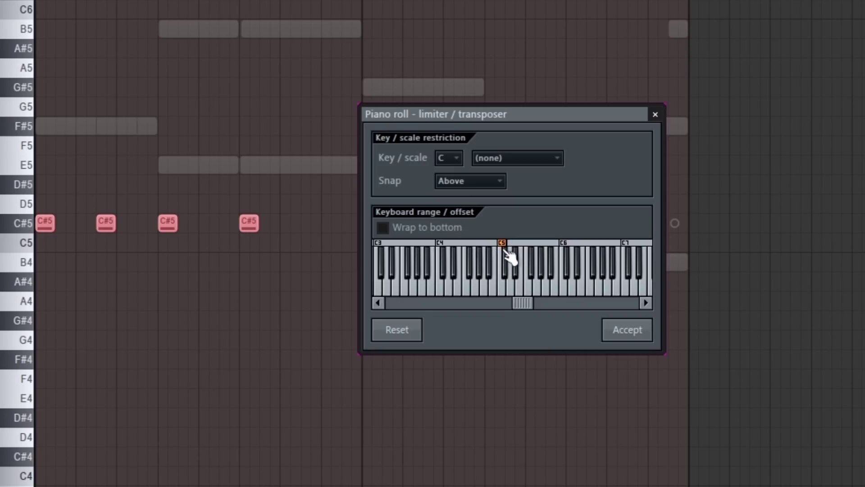
pyautogui.click(627, 330)
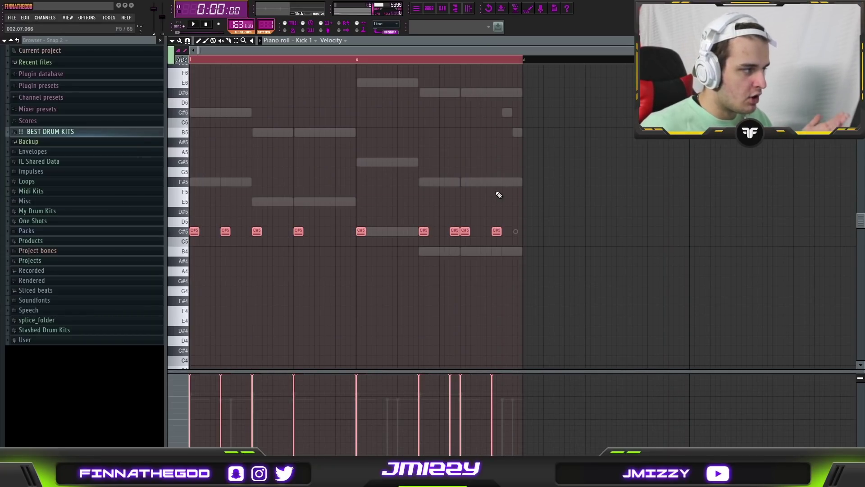
pyautogui.hotkey('shift', 'Down')
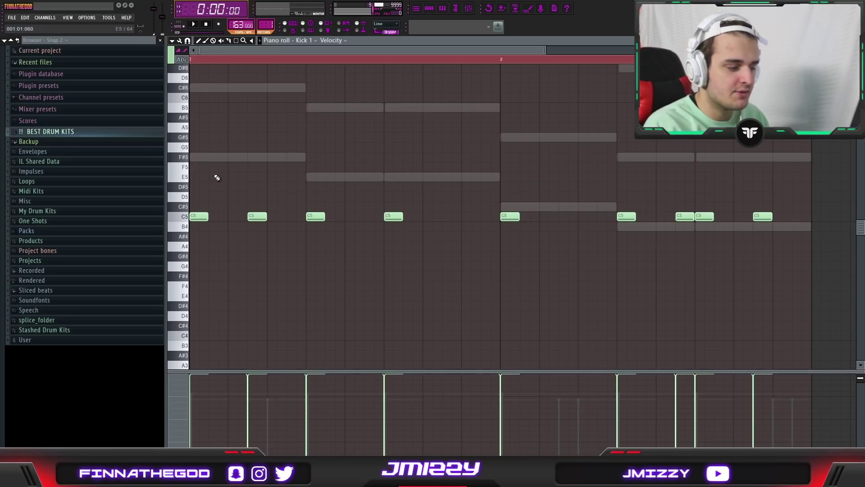
pyautogui.rightClick(198, 218)
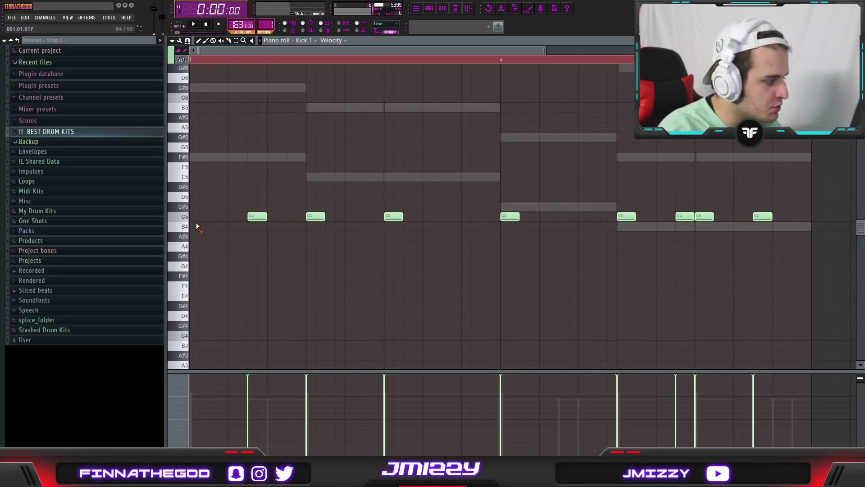
pyautogui.click(205, 159)
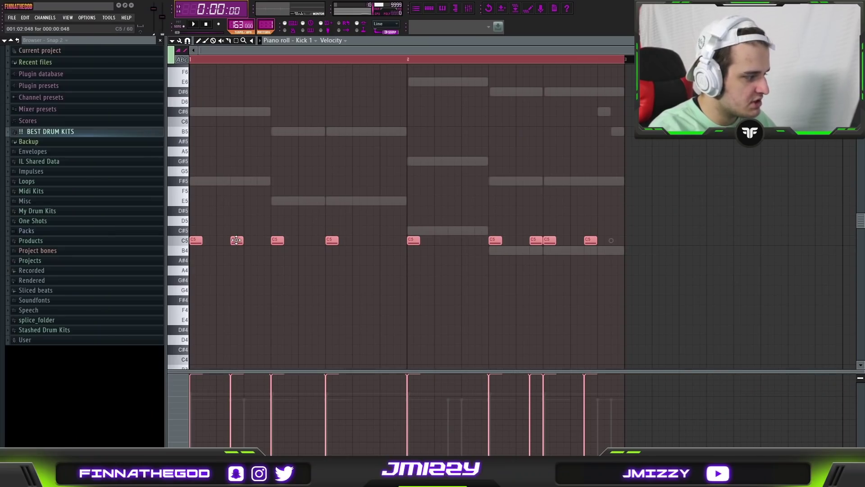
# Lower all Kick 1 notes to A4, try raising them to G#5 and undo the raise
pyautogui.press('Down')
pyautogui.press('Down')
pyautogui.press('Down')
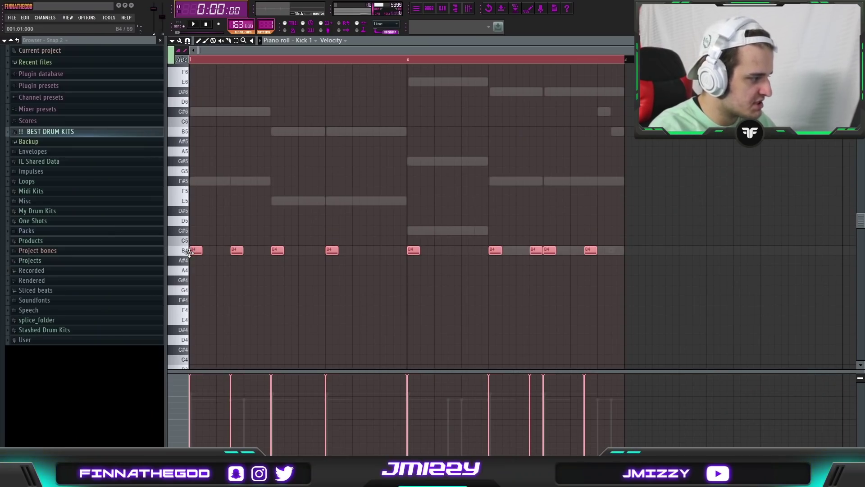
pyautogui.moveTo(190, 270); pyautogui.dragTo(189, 160)
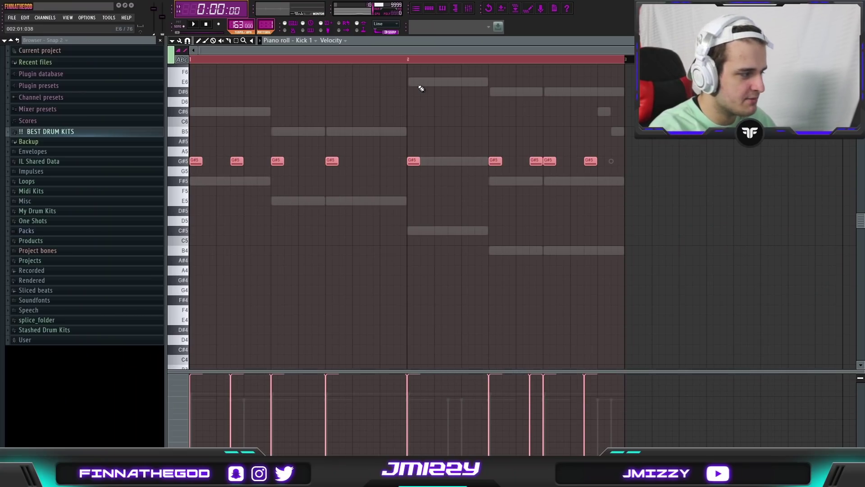
pyautogui.hotkey('ctrl', 'z')
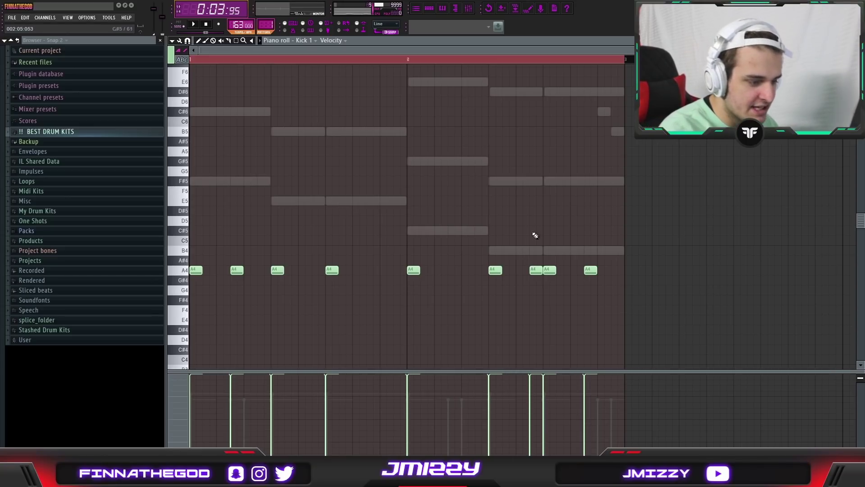
# Compare playback without either of the two adjacent A4 kick notes in bar 2, keeping only the second one
pyautogui.moveTo(559, 285); pyautogui.dragTo(528, 265)
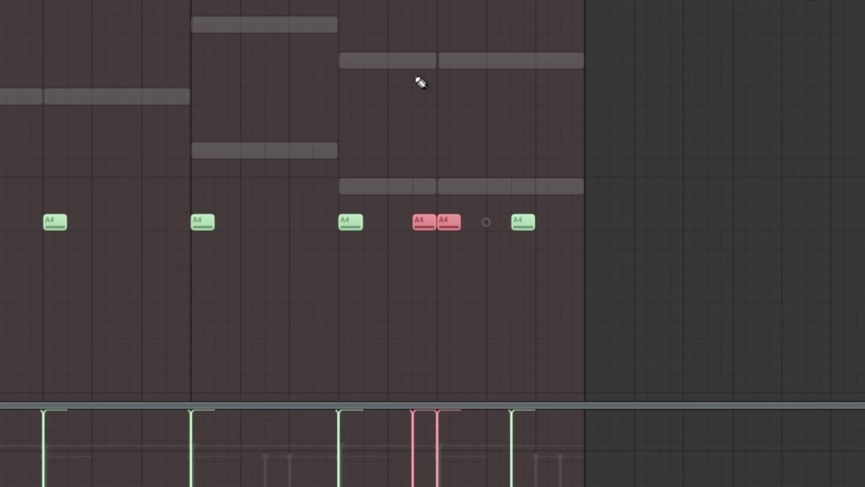
pyautogui.rightClick(536, 270)
pyautogui.click(425, 221)
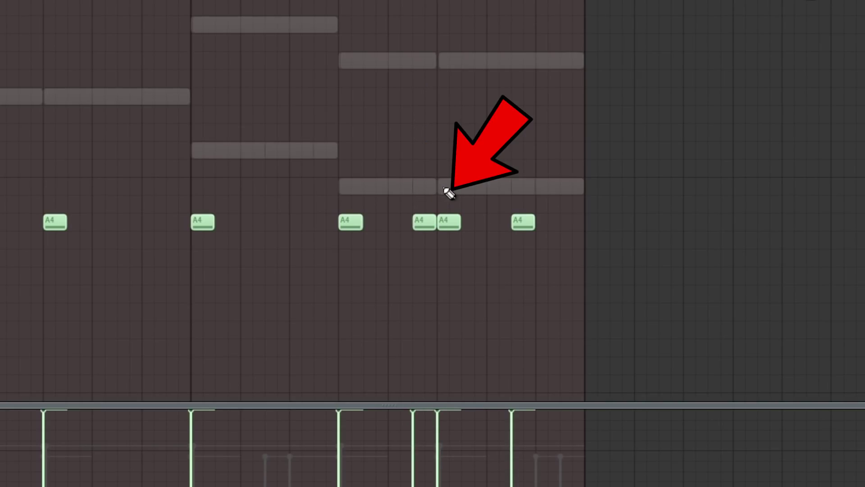
pyautogui.rightClick(449, 222)
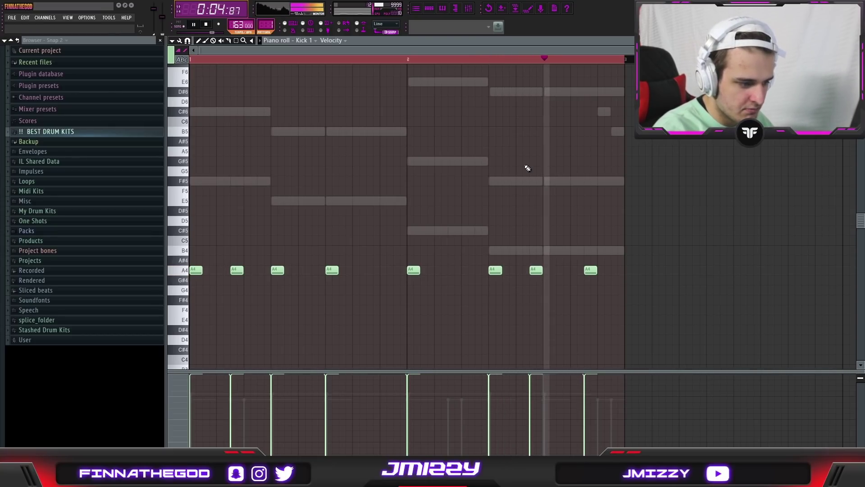
pyautogui.press('space')
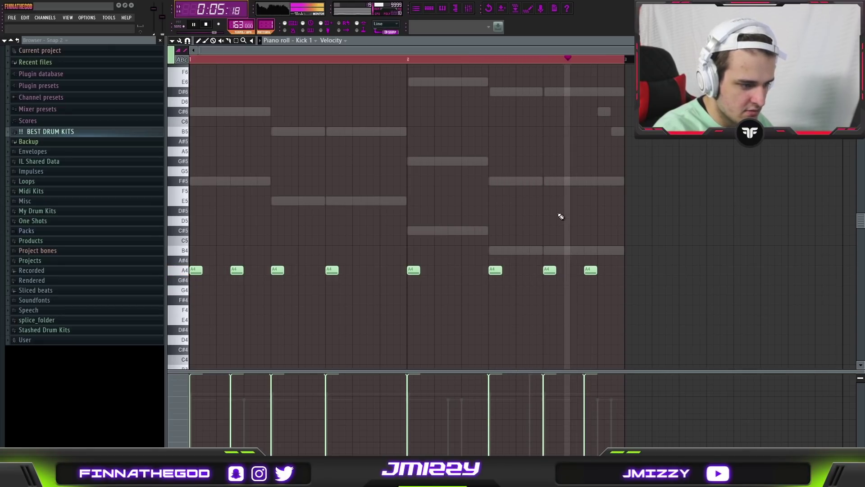
pyautogui.press('space')
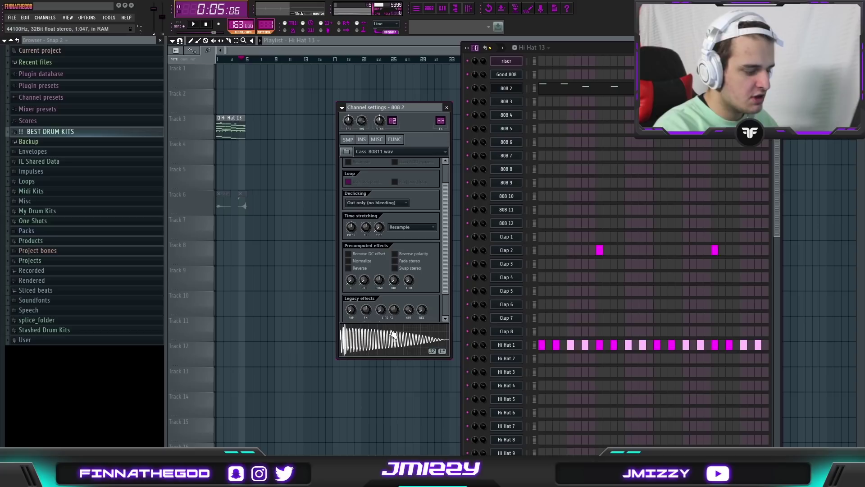
# Open the 808 2 channel's Cass_80811.wav sample for editing in Edison
pyautogui.rightClick(392, 331)
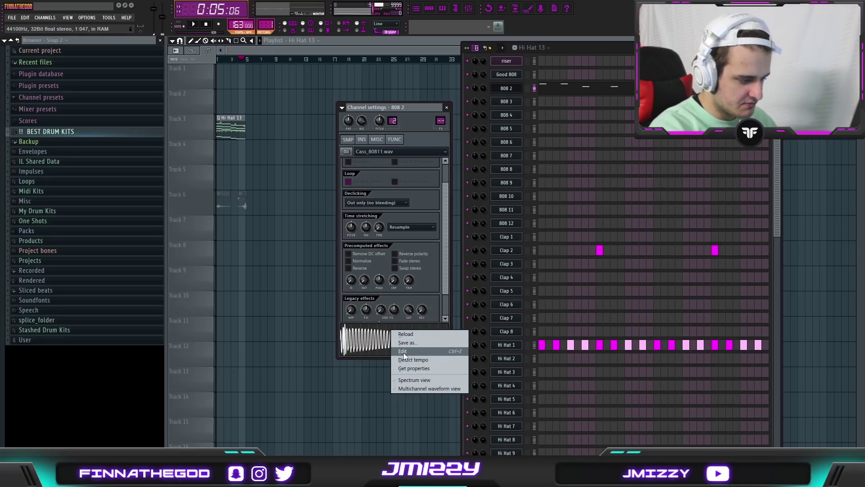
pyautogui.click(445, 273)
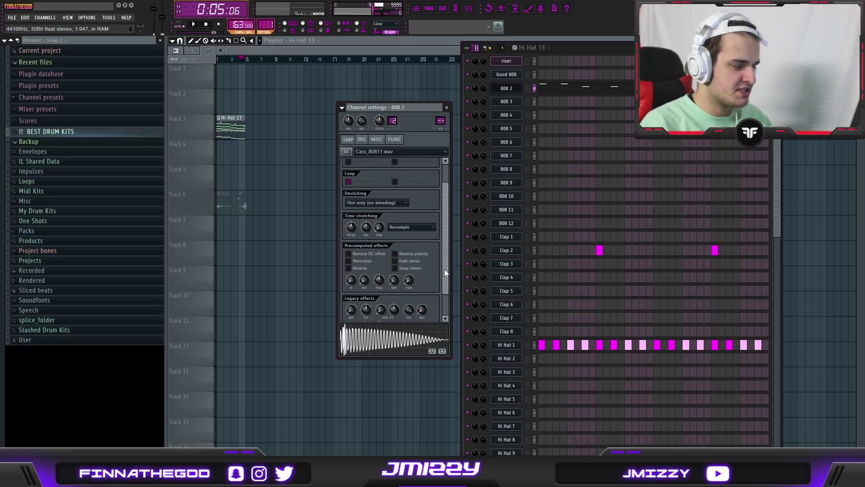
pyautogui.rightClick(399, 342)
pyautogui.click(410, 351)
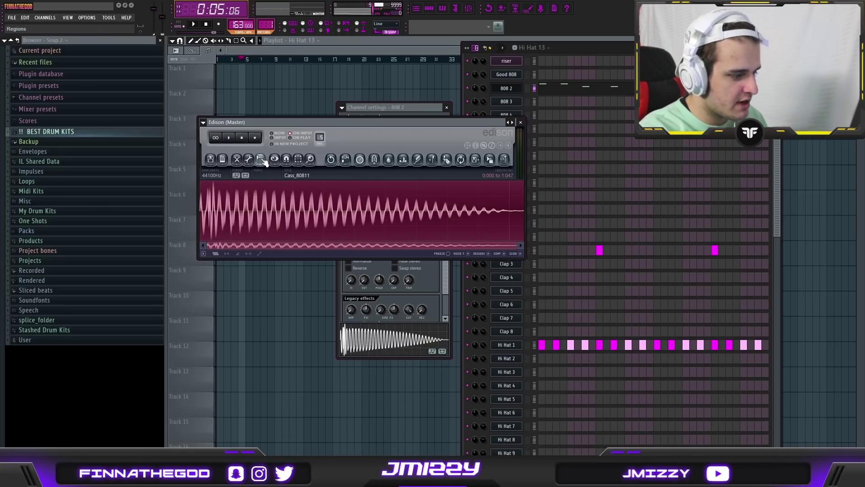
pyautogui.rightClick(394, 339)
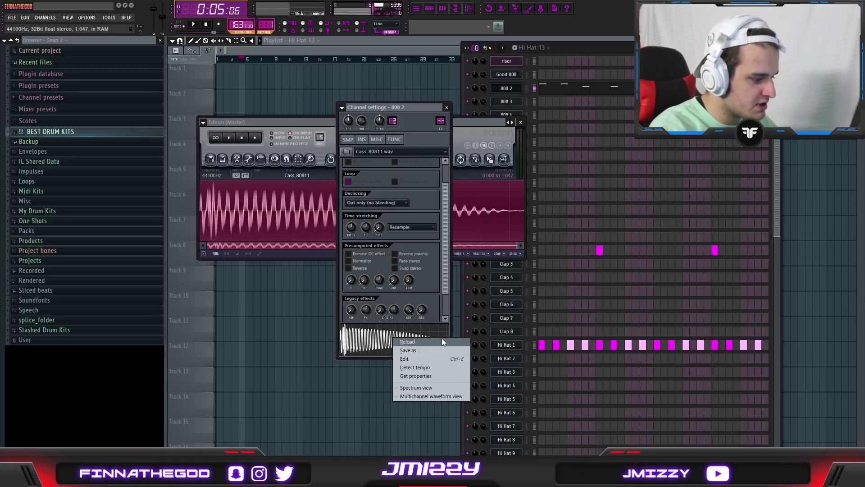
pyautogui.click(415, 360)
# Detect the 808 2 sample's pitch regions in Edison, close it and set the root note in the channel's miscellaneous settings
pyautogui.click(260, 160)
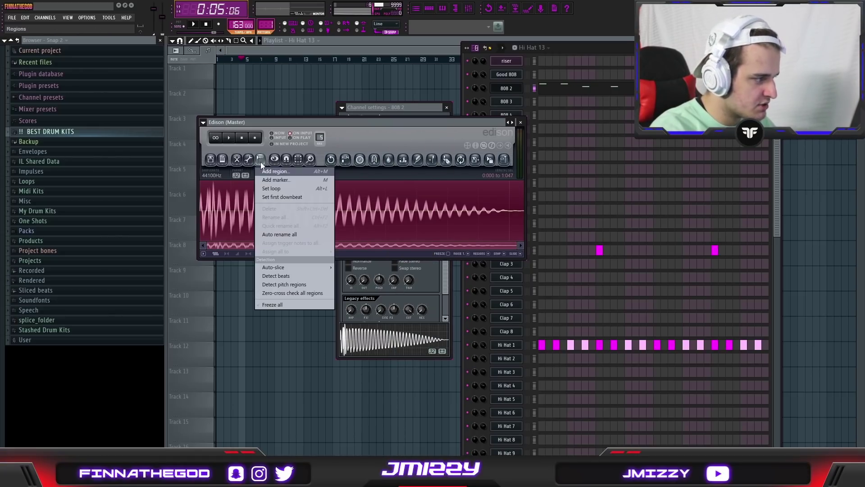
pyautogui.click(297, 284)
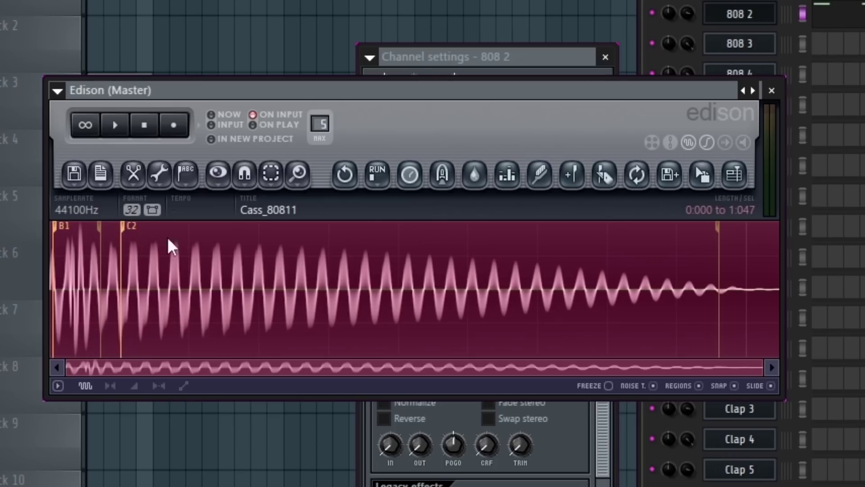
pyautogui.click(771, 90)
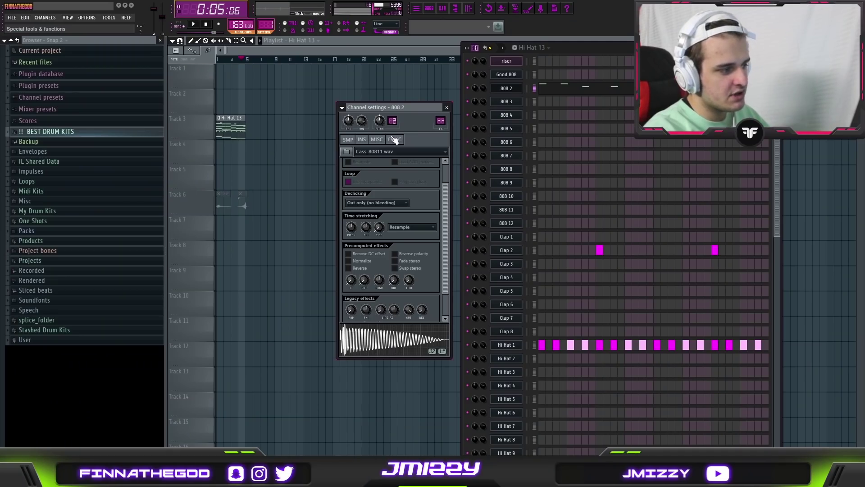
pyautogui.click(396, 140)
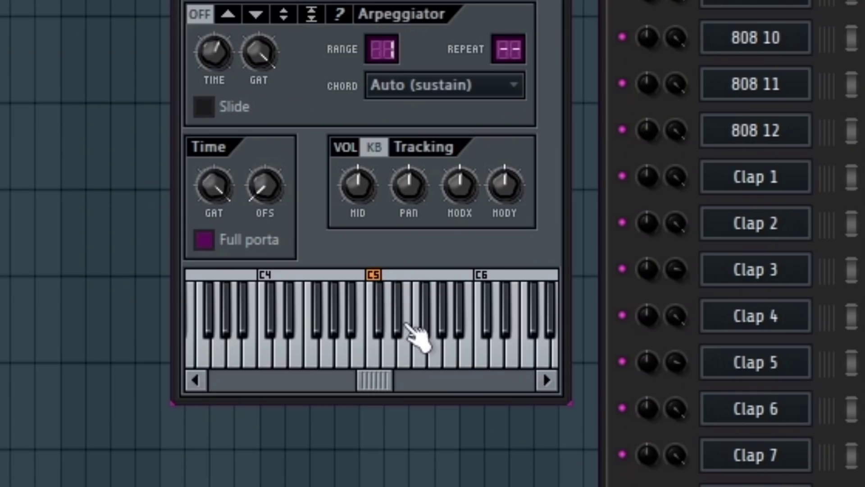
pyautogui.rightClick(408, 279)
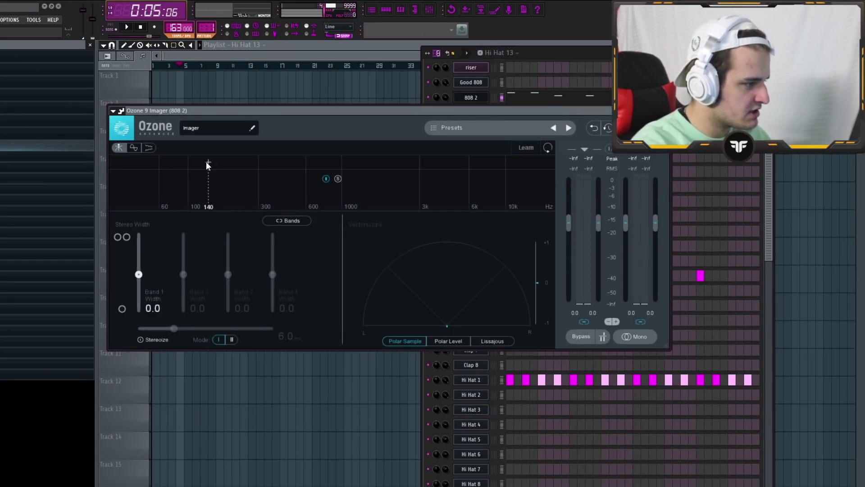
# Split the 808 2 Ozone Imager into two bands between 100 and 300 Hz and reduce Band 1's stereo width to its minimum
pyautogui.click(193, 162)
pyautogui.moveTo(193, 162); pyautogui.dragTo(193, 162)
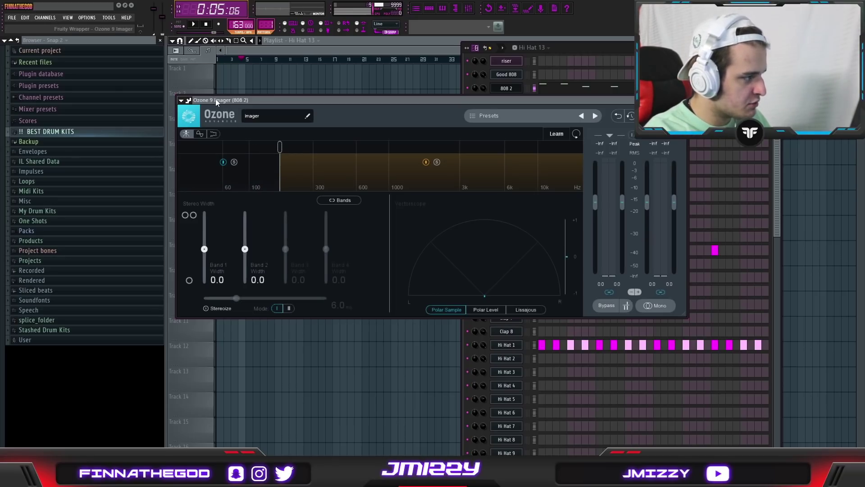
pyautogui.moveTo(248, 96); pyautogui.dragTo(337, 99)
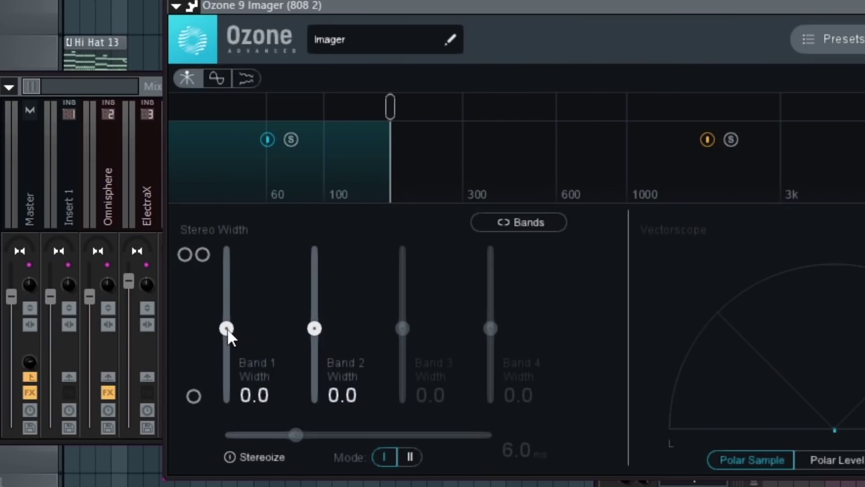
pyautogui.moveTo(227, 329); pyautogui.dragTo(227, 404)
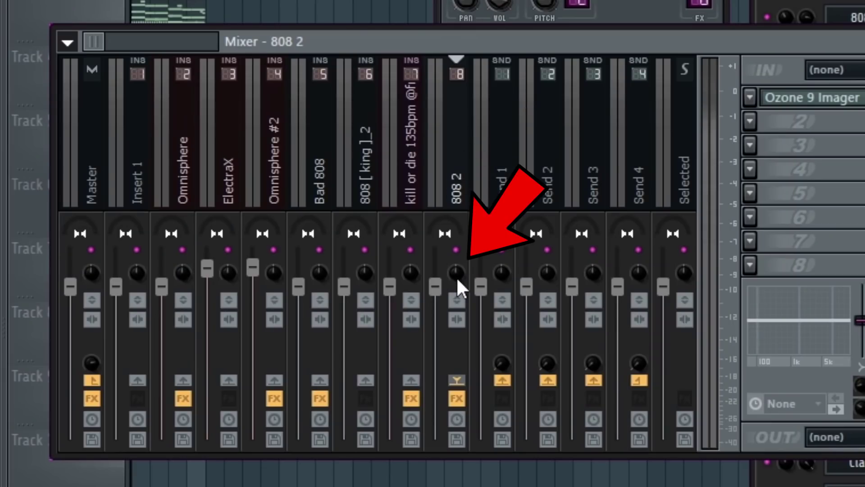
# Turn the 808 2 mixer track's stereo separation toward mono and return to the 808 2 channel's mixer track
pyautogui.moveTo(456, 276); pyautogui.dragTo(456, 252)
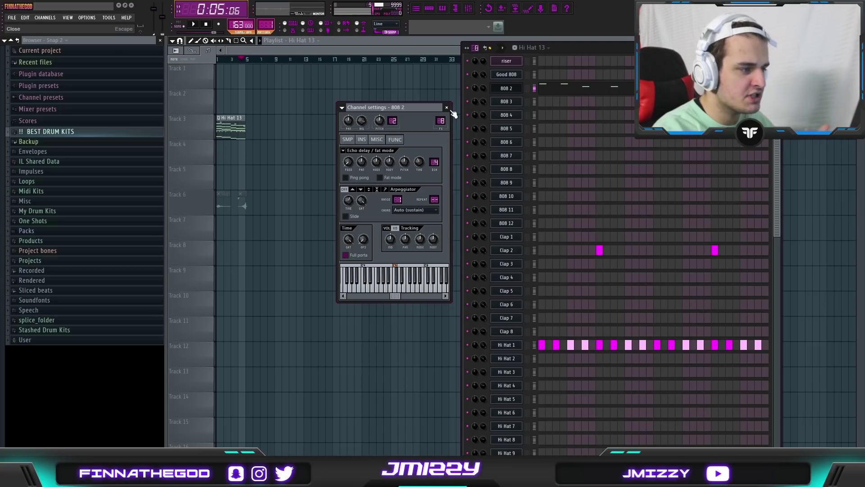
pyautogui.click(514, 88)
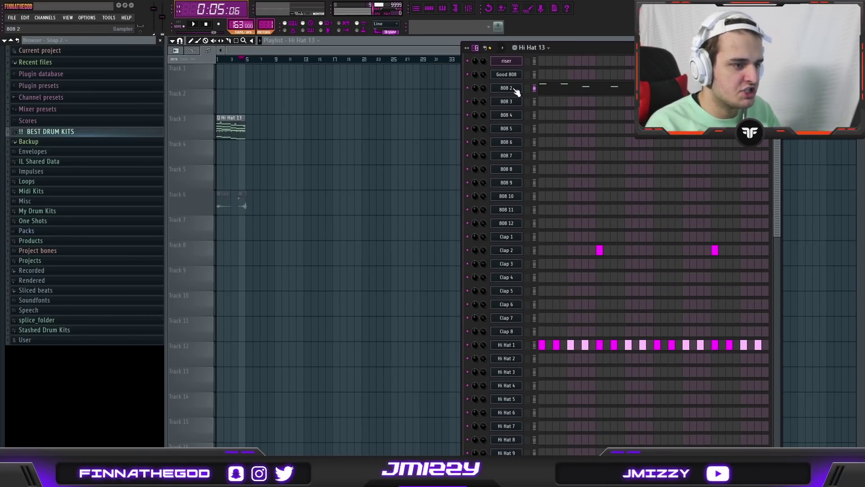
pyautogui.press('F9')
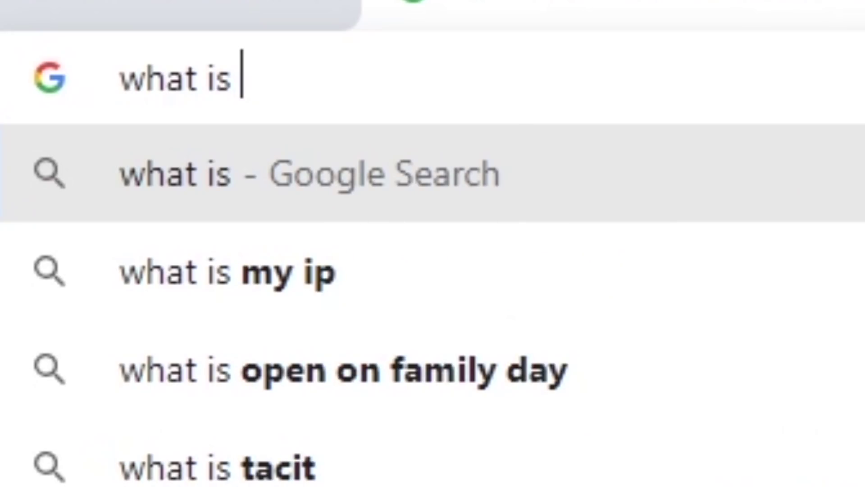
# Switch to the web browser and search Google for "what is fruity waveshaper"
pyautogui.write('fruity waveshaper')
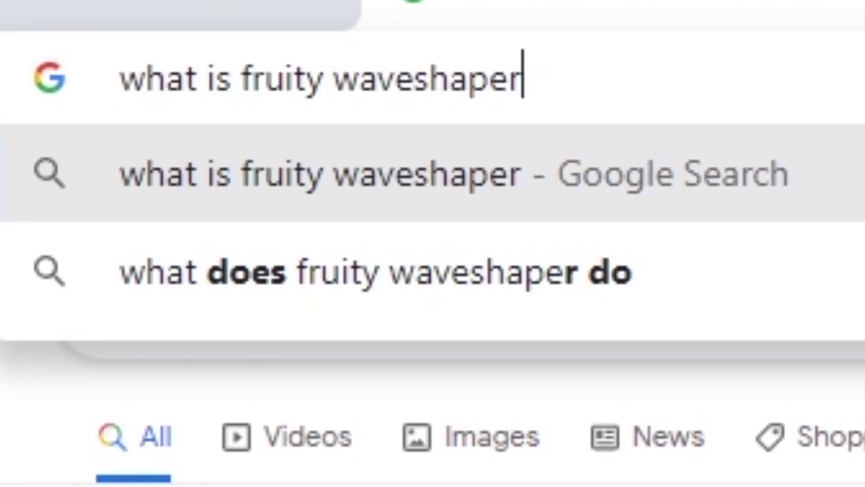
pyautogui.press('Return')
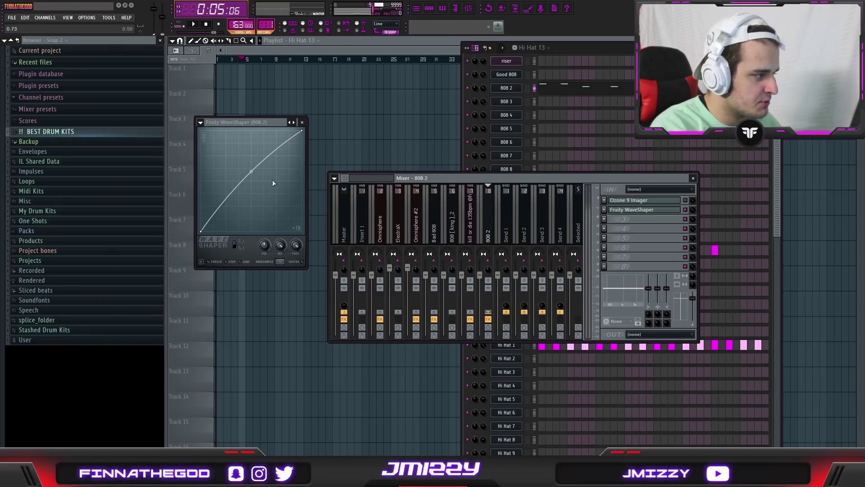
# Bend the Fruity WaveShaper curve on the 808 2 mixer track by moving its midpoint handle
pyautogui.moveTo(249, 170); pyautogui.dragTo(251, 196)
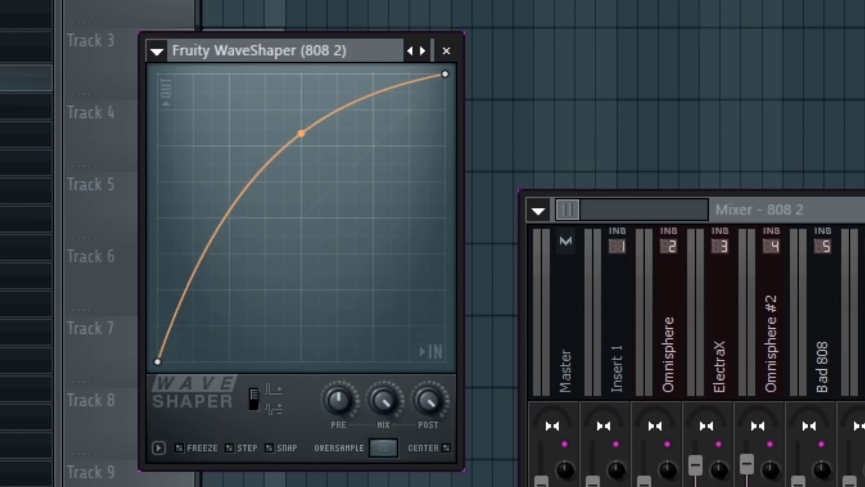
pyautogui.moveTo(301, 259); pyautogui.dragTo(302, 347)
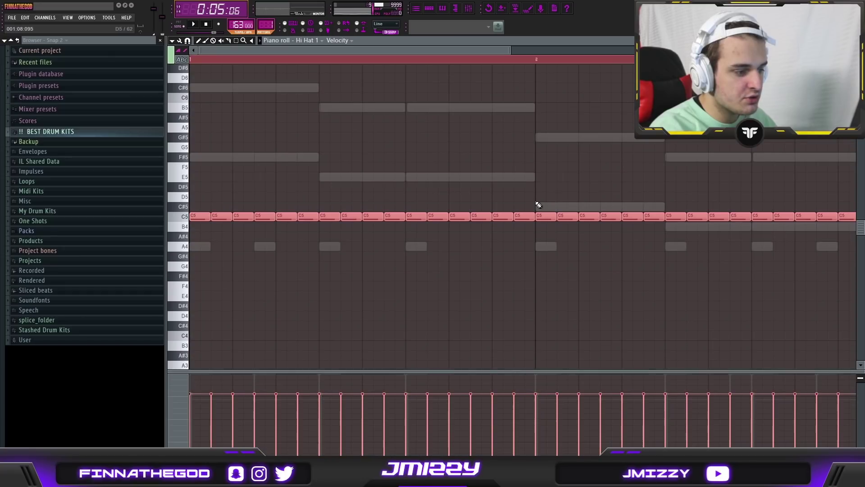
# Shorten all selected C5 notes on Hi Hat 1 to about half their length and clear the selection
pyautogui.moveTo(534, 217); pyautogui.dragTo(524, 216)
pyautogui.rightClick(375, 181)
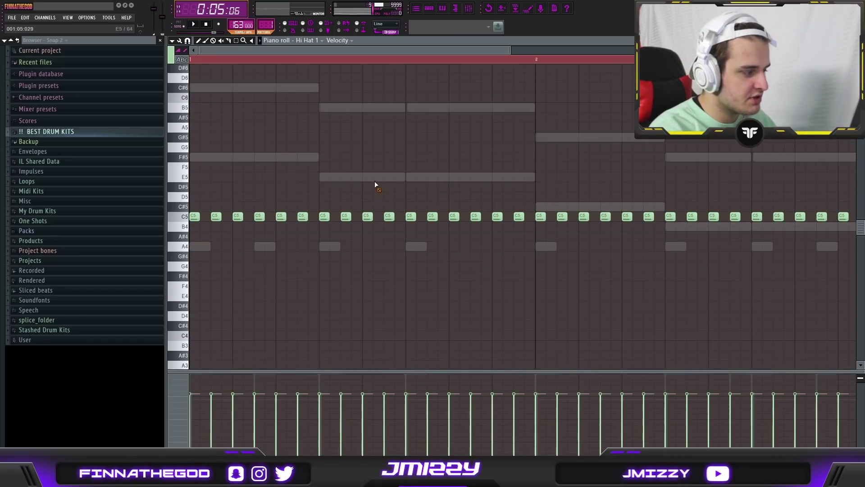
# Choose a finer snap, shorten the first Hi Hat 1 note to a third of its slot and fill in a triplet roll
pyautogui.click(187, 41)
pyautogui.click(210, 108)
pyautogui.scroll(4, 194, 202)
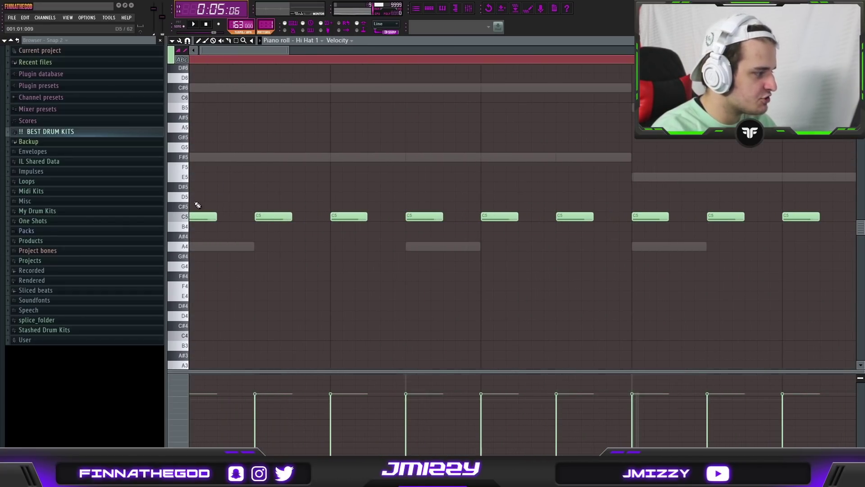
pyautogui.moveTo(215, 215); pyautogui.dragTo(199, 214)
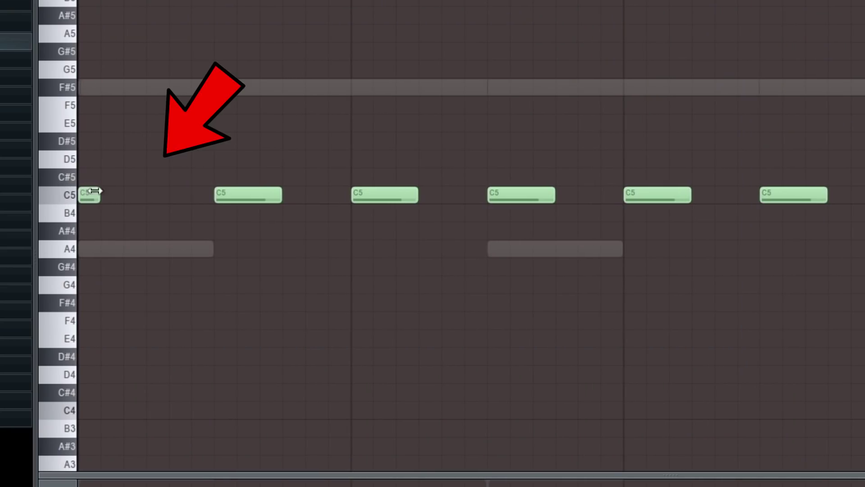
pyautogui.moveTo(95, 191); pyautogui.dragTo(122, 191)
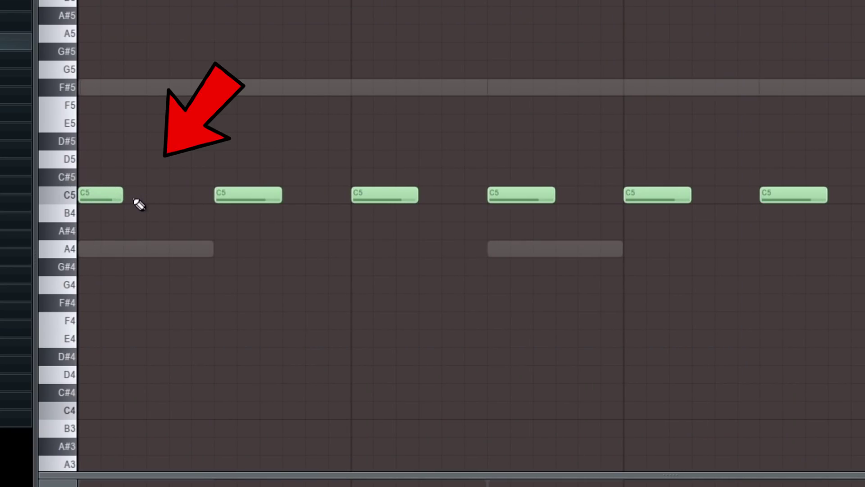
pyautogui.click(132, 194)
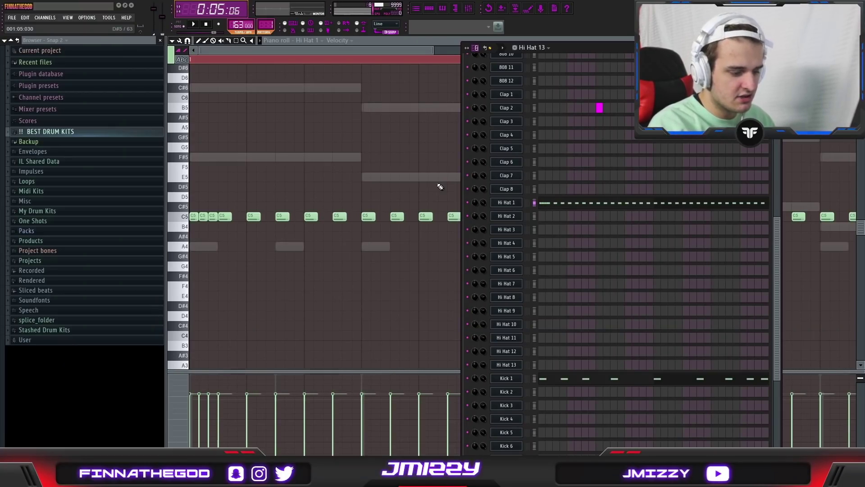
# Move the Hi Hat 1 note at the start of bar 2 down to A4 and add three quick repeats as a roll
pyautogui.press('F6')
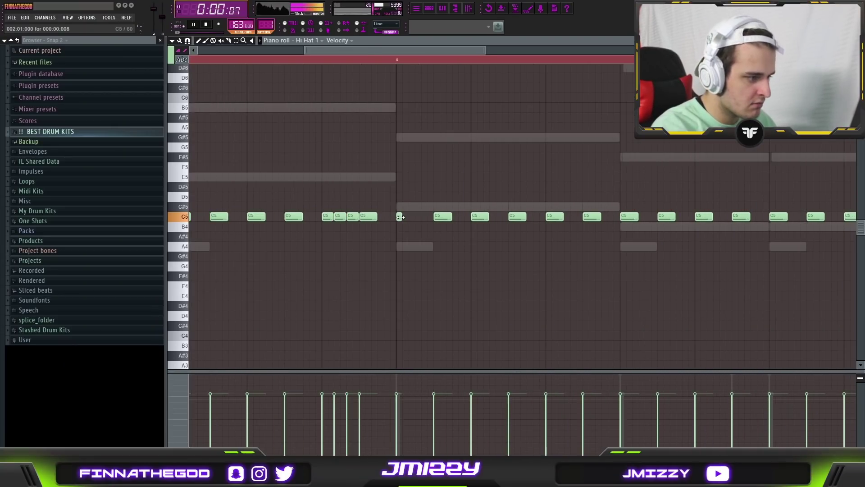
pyautogui.scroll(4, 399, 217)
pyautogui.moveTo(395, 216); pyautogui.dragTo(397, 247)
pyautogui.click(410, 247)
pyautogui.click(425, 247)
pyautogui.click(443, 247)
pyautogui.scroll(-4, 439, 247)
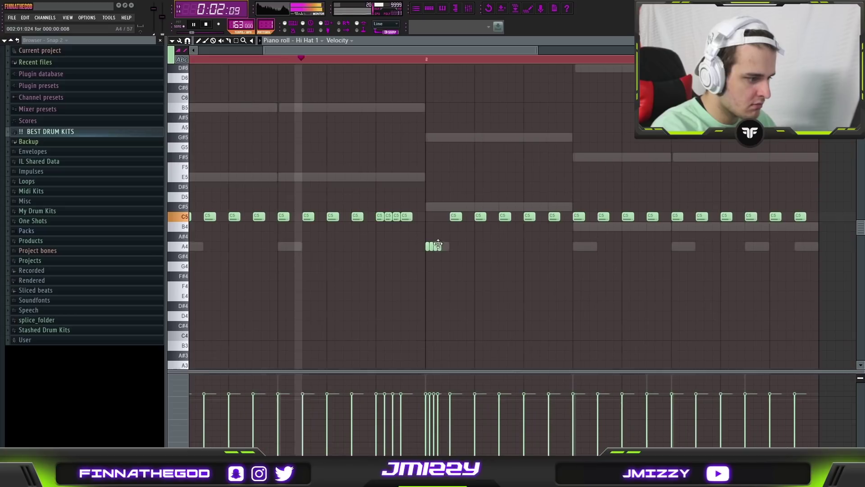
# Try replacing a C5 hi-hat note in the second half of bar 2 with an A4 note
pyautogui.scroll(-2, 452, 242)
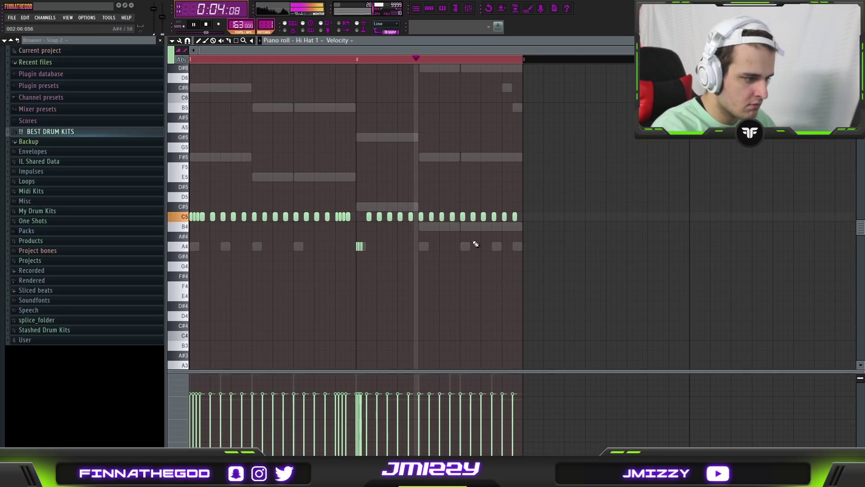
pyautogui.scroll(4, 486, 251)
pyautogui.click(566, 248)
pyautogui.rightClick(568, 216)
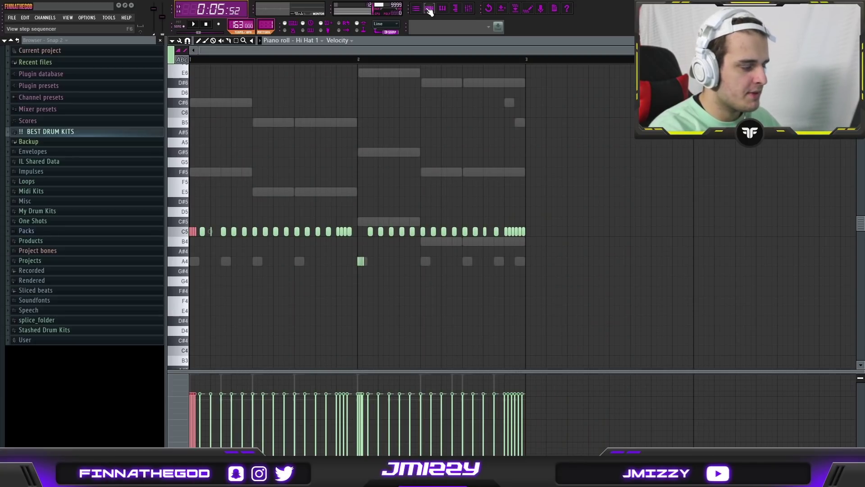
# Open the 808 2 channel's notes, move them all onto B4 and select them
pyautogui.click(430, 11)
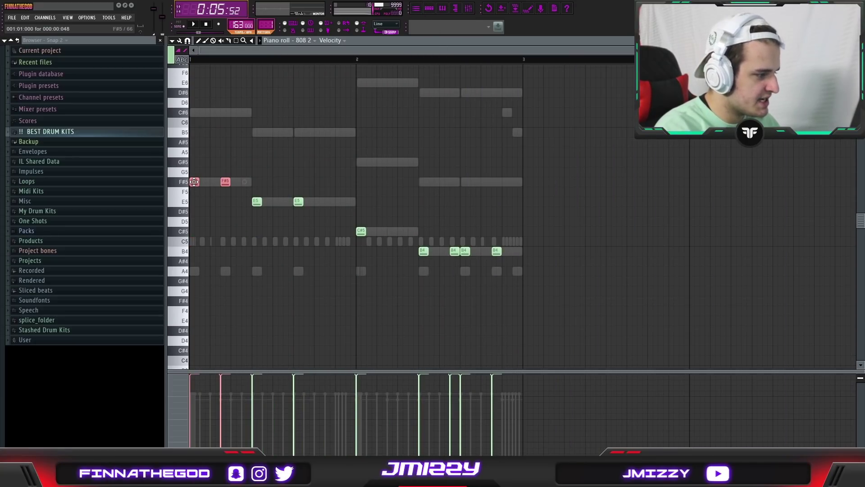
pyautogui.moveTo(193, 181); pyautogui.dragTo(197, 249)
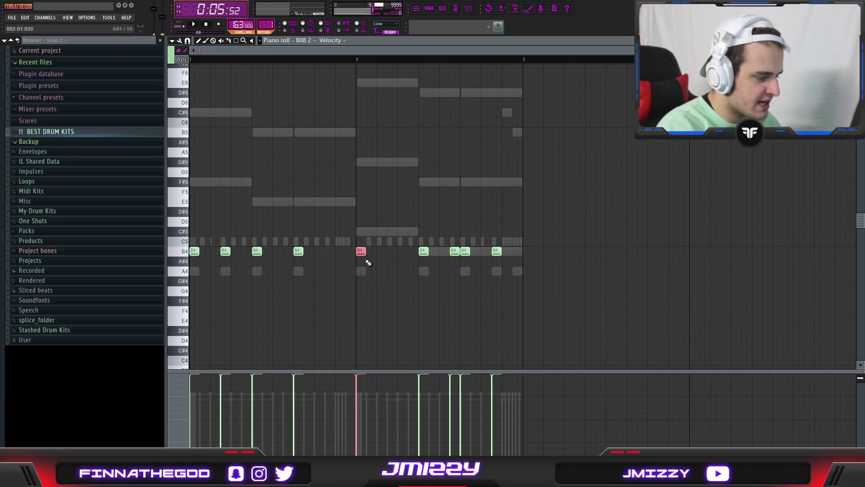
pyautogui.moveTo(554, 276); pyautogui.dragTo(190, 217)
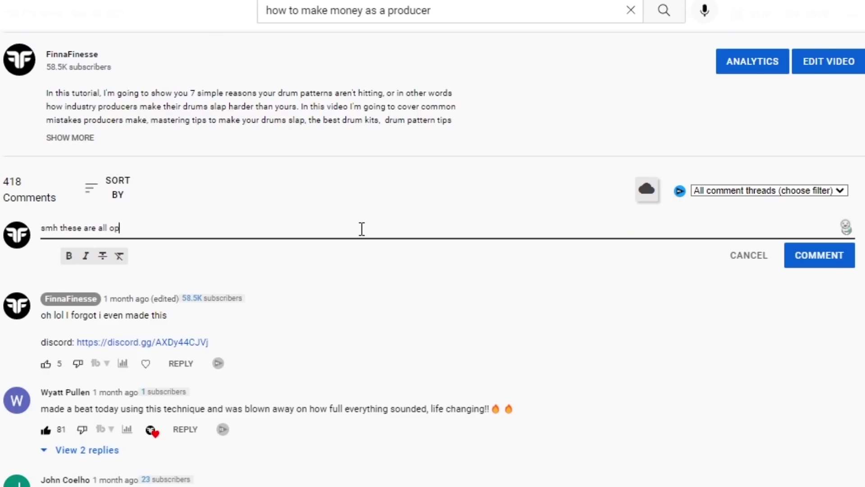
# Write a YouTube comment saying these are all opinions, music has no rules, and one beat a month makes about $14 a year
pyautogui.write('inions, theres no rules to music, if you just do what you like and use original sounds, you will automatically find managers, artists, A&Rs etc constantly dming you about placement opportunities')
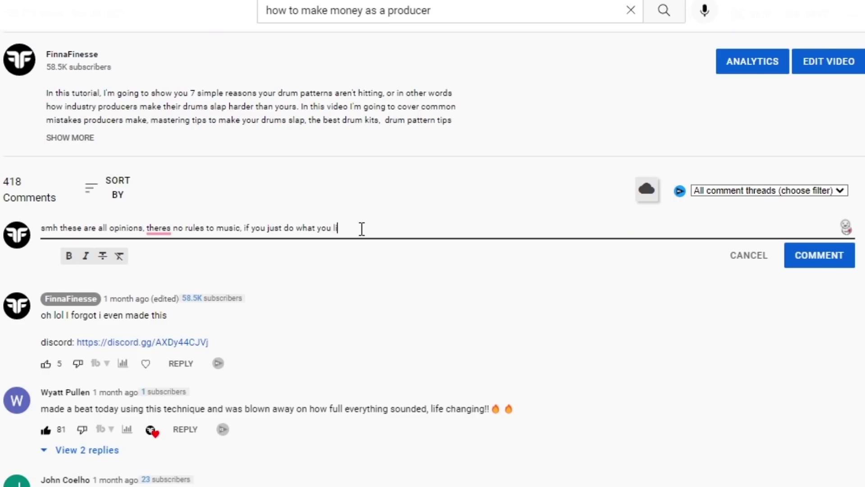
pyautogui.write(' + I make about 1 beat a month, sure I may be making about $14 a year but')
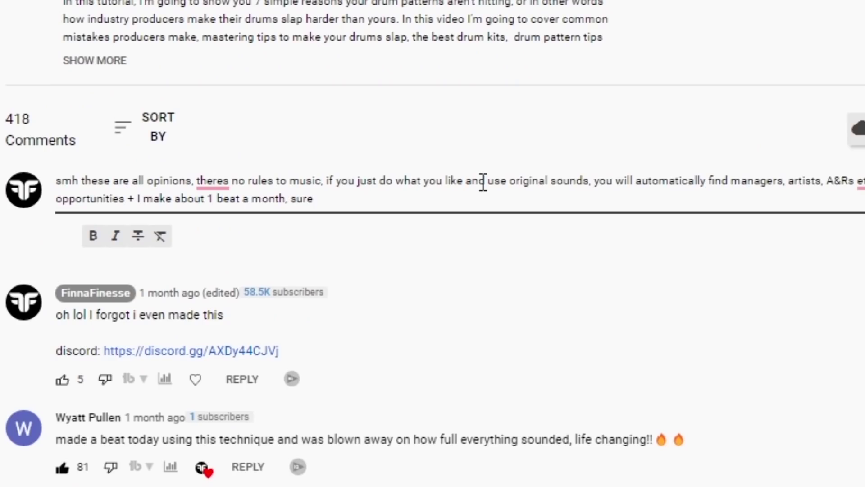
pyautogui.click(119, 221)
pyautogui.click(134, 242)
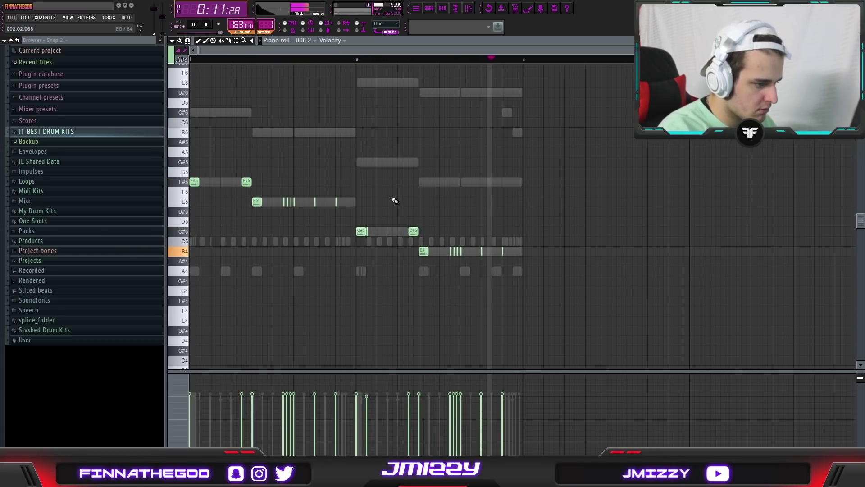
# Stop playback, try selecting groups of playlist clips including the 808 2 clip, and clear the selection
pyautogui.press('space')
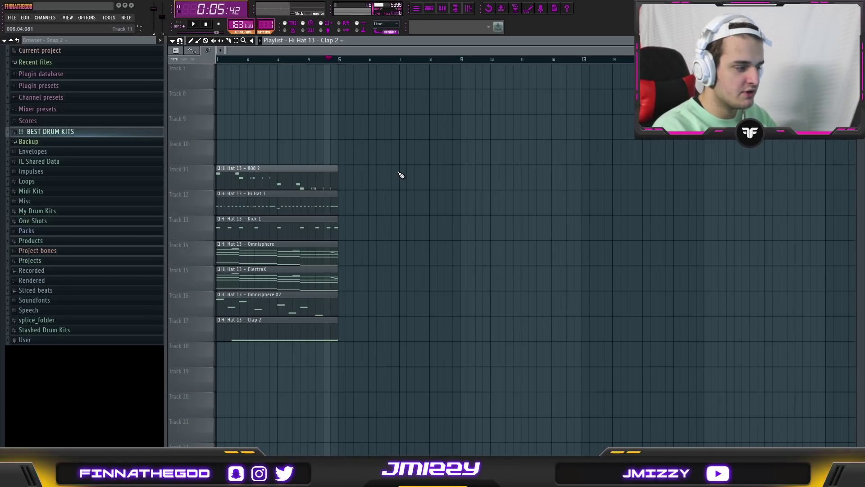
pyautogui.moveTo(390, 365); pyautogui.dragTo(257, 146)
pyautogui.keyDown('ctrl'); pyautogui.click(270, 146); pyautogui.keyUp('ctrl')
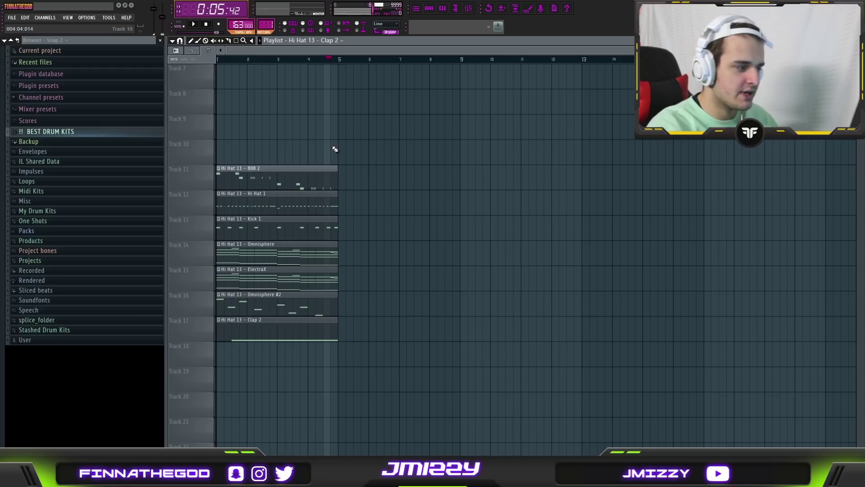
pyautogui.keyDown('ctrl'); pyautogui.moveTo(374, 189); pyautogui.dragTo(251, 166); pyautogui.keyUp('ctrl')
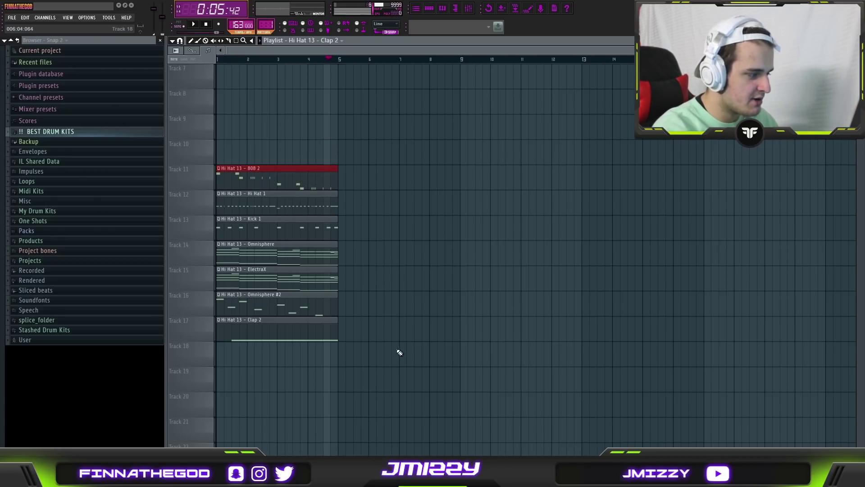
pyautogui.keyDown('ctrl'); pyautogui.click(356, 330); pyautogui.keyUp('ctrl')
# Duplicate the Omnisphere, ElectraX and Omnisphere #2 clips so that the copies start at bar 5
pyautogui.keyDown('ctrl'); pyautogui.moveTo(356, 277); pyautogui.dragTo(333, 254); pyautogui.keyUp('ctrl')
pyautogui.hotkey('ctrl', 'b')
pyautogui.click(341, 59)
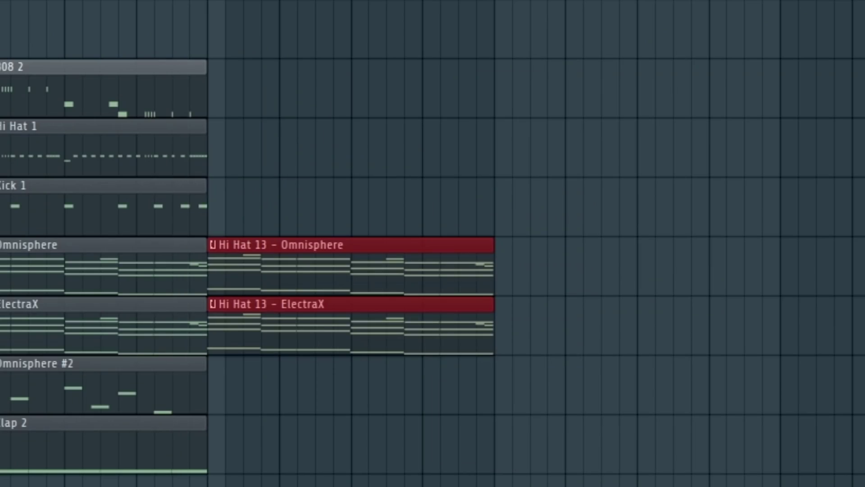
pyautogui.hotkey('ctrl', 'd')
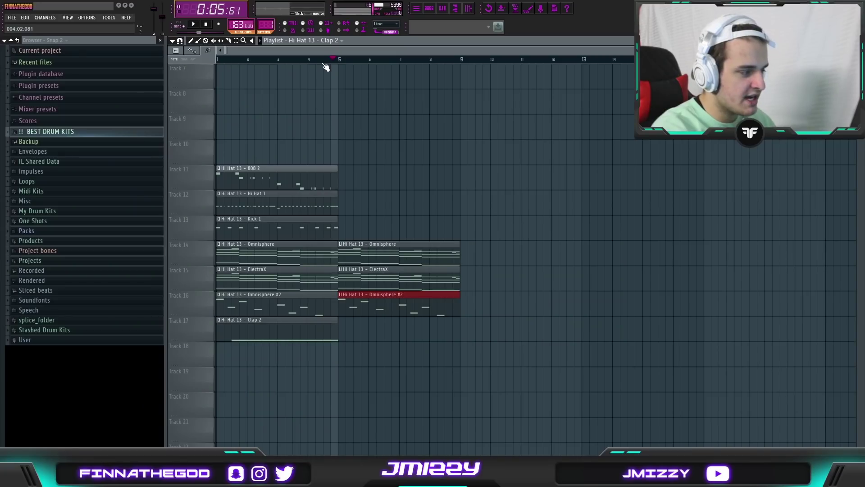
# Place a copy of the 808 2 clip at bar 5 on Track 11 and make it unique
pyautogui.scroll(3, 325, 66)
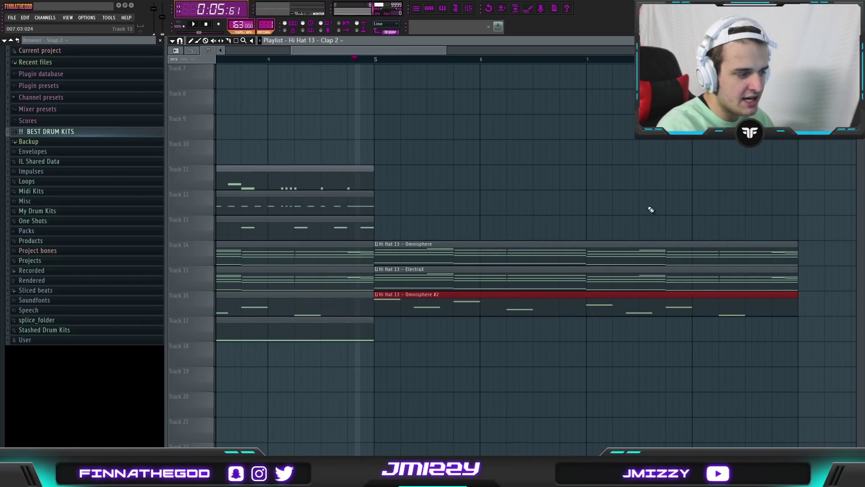
pyautogui.scroll(-5, 577, 197)
pyautogui.click(312, 176)
pyautogui.click(330, 173)
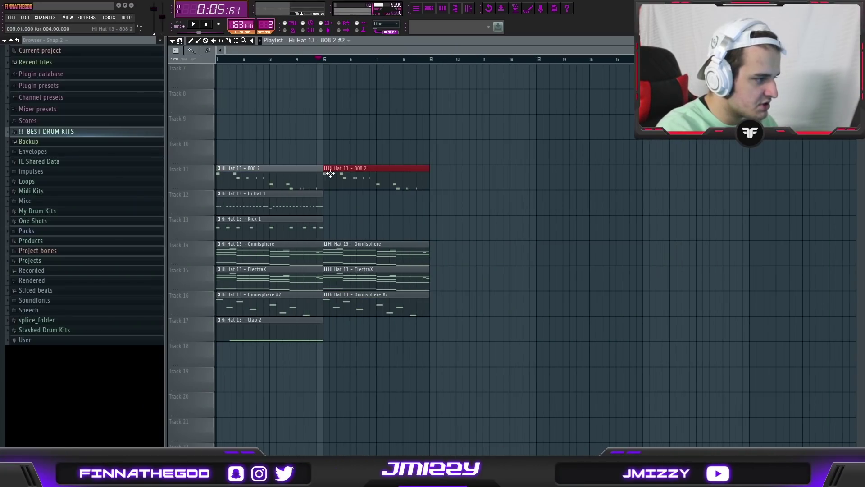
pyautogui.scroll(2, 330, 174)
pyautogui.click(321, 168)
pyautogui.click(334, 218)
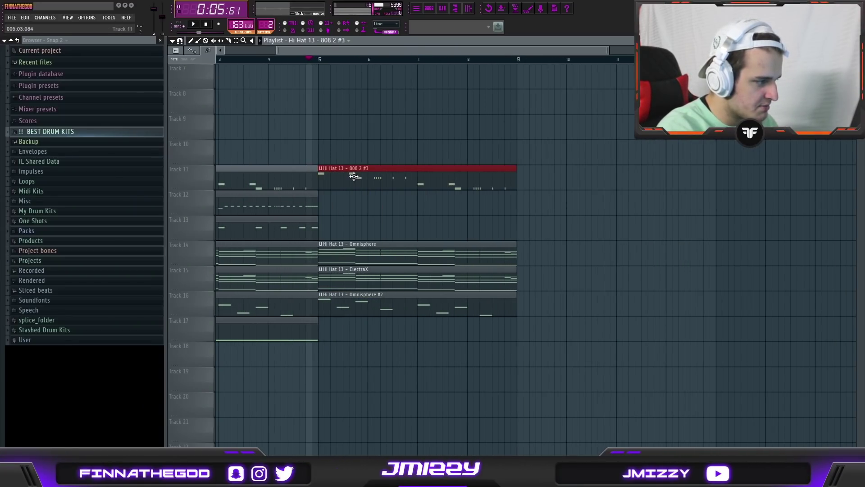
# Delete every note in the unique 808 2 clip except the first F#5, and return to the playlist
pyautogui.doubleClick(354, 176)
pyautogui.moveTo(586, 291); pyautogui.dragTo(241, 178)
pyautogui.press('Delete')
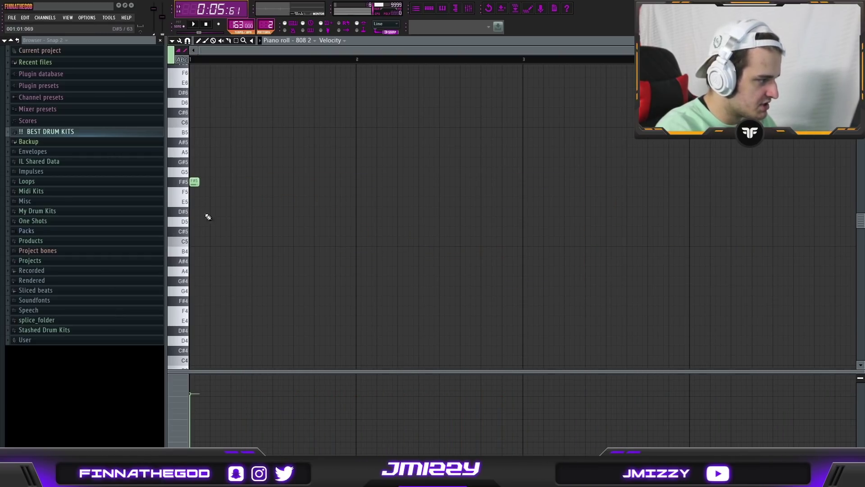
pyautogui.moveTo(209, 217); pyautogui.dragTo(190, 129)
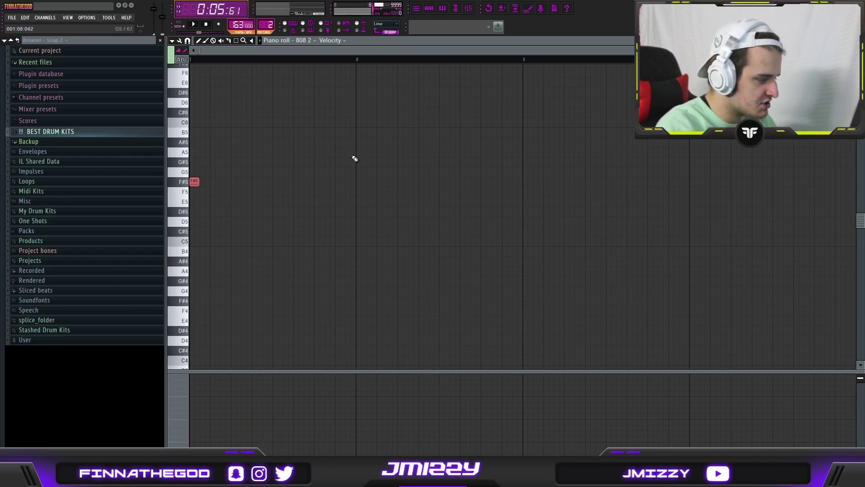
pyautogui.click(417, 8)
pyautogui.keyDown('ctrl'); pyautogui.scroll(3, 311, 146); pyautogui.keyUp('ctrl')
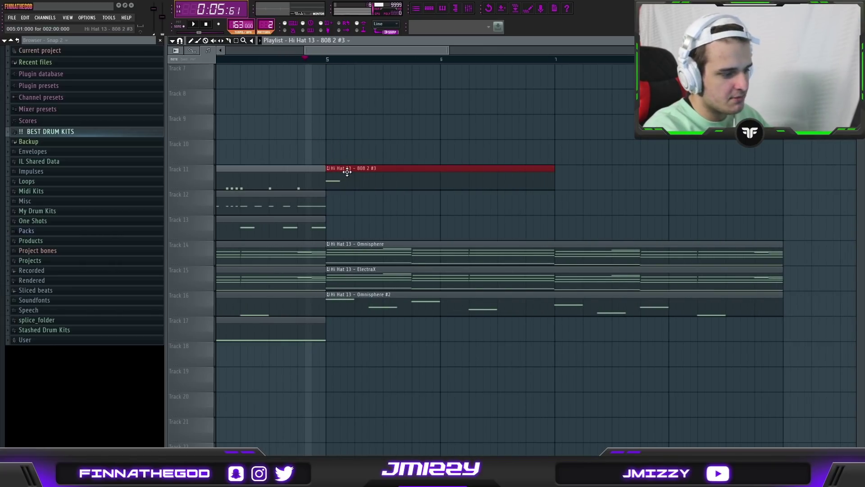
# Select all notes in the original 808 2 pattern and discard their lengths
pyautogui.keyDown('ctrl'); pyautogui.scroll(-5, 344, 147); pyautogui.keyUp('ctrl')
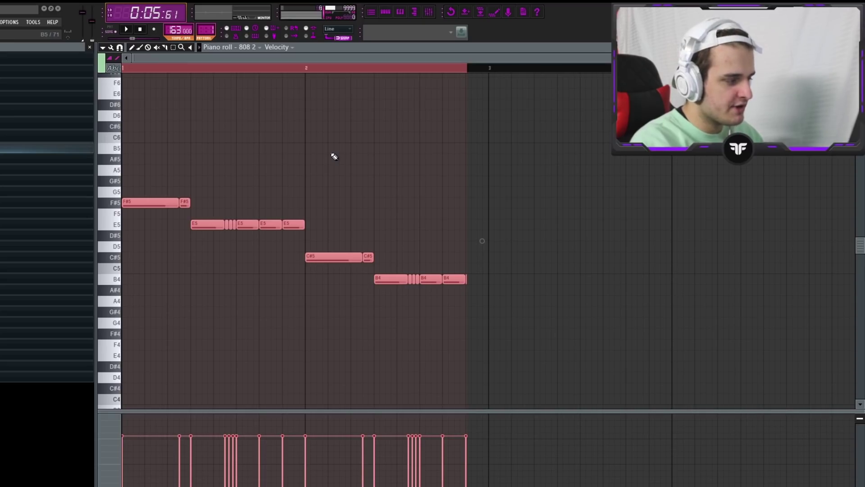
pyautogui.keyDown('ctrl'); pyautogui.moveTo(549, 313); pyautogui.dragTo(117, 141); pyautogui.keyUp('ctrl')
pyautogui.hotkey('shift', 'd')
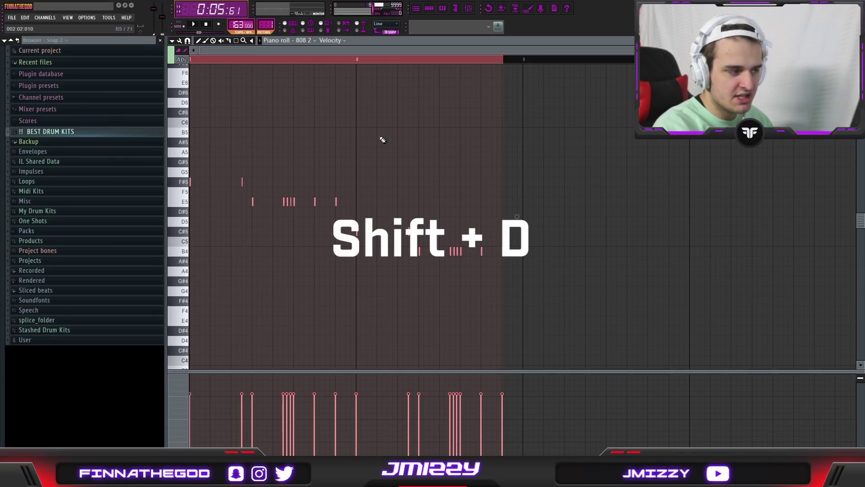
# Return to the playlist and play the 808 2 clip around bar 11 to compare sustained notes with discarded note lengths
pyautogui.click(415, 9)
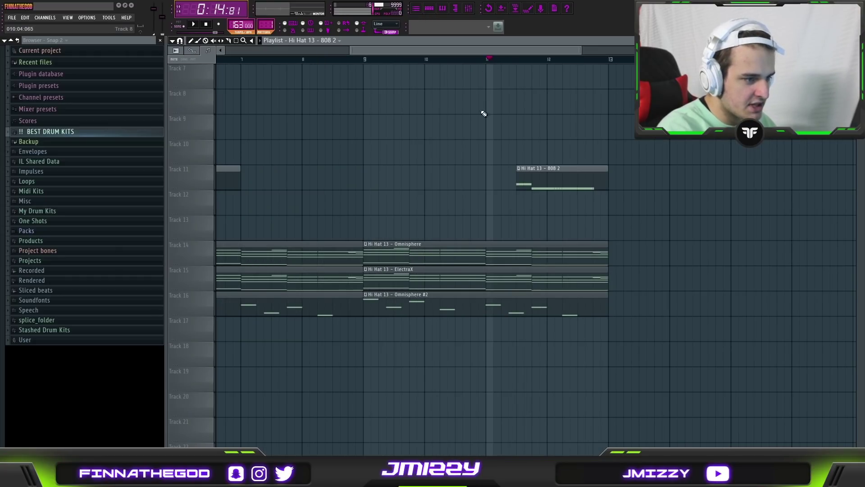
pyautogui.scroll(3, 500, 190)
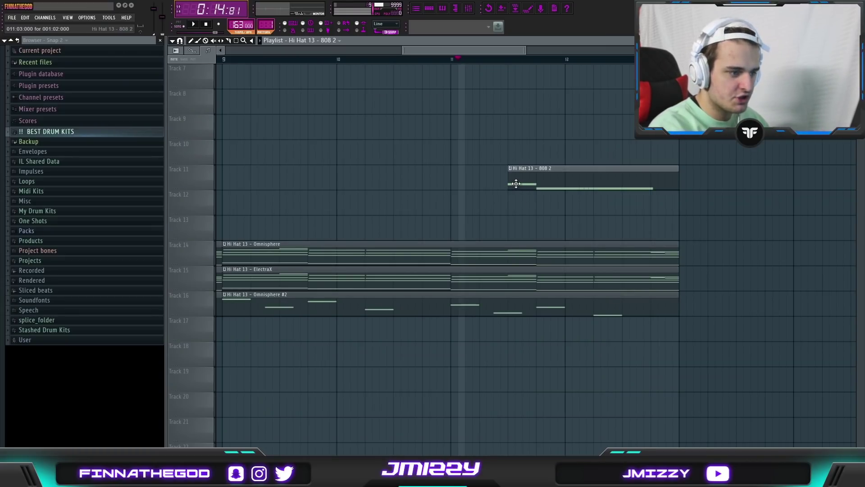
pyautogui.press('space')
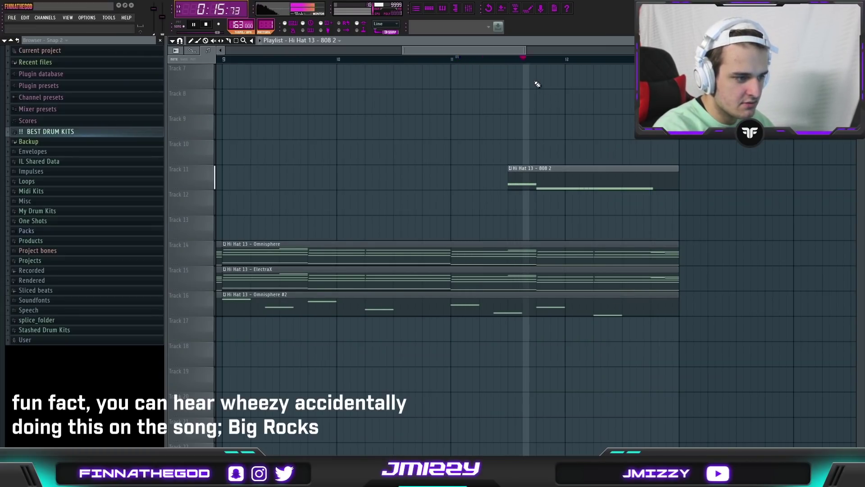
pyautogui.press('space')
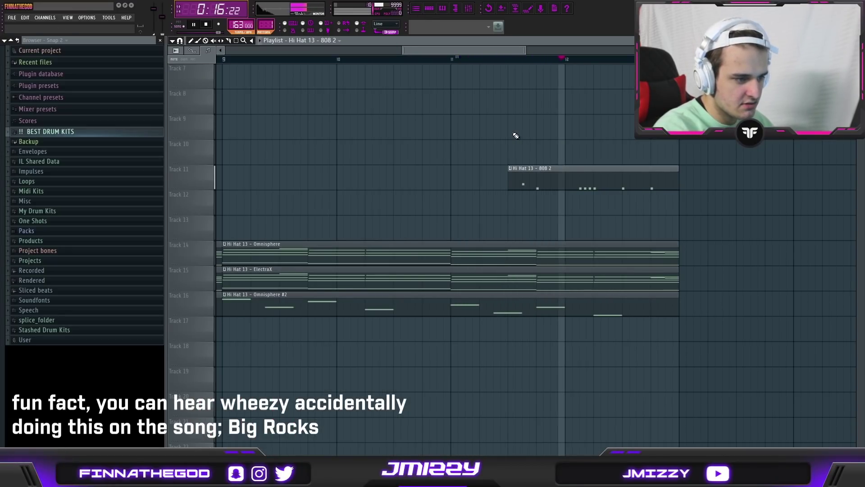
pyautogui.press('space')
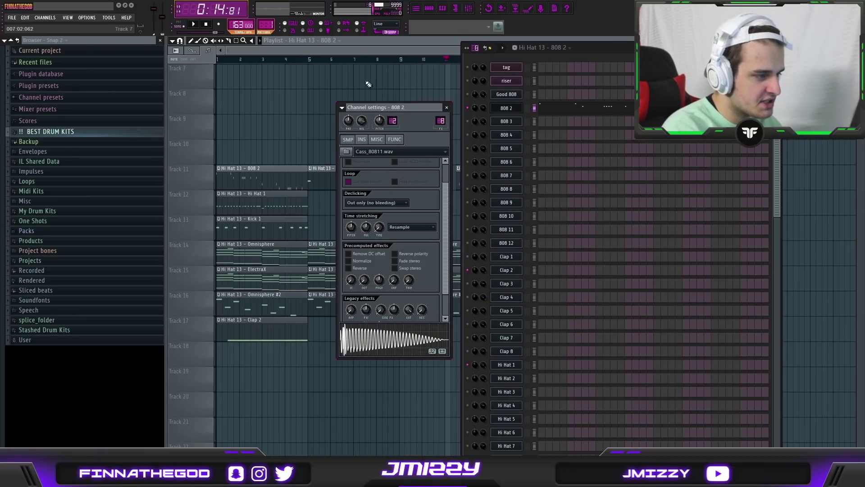
# Turn up the Legacy effects knob beside AMP in the 808 2 sampler channel to thicken the sample
pyautogui.moveTo(388, 104); pyautogui.dragTo(366, 68)
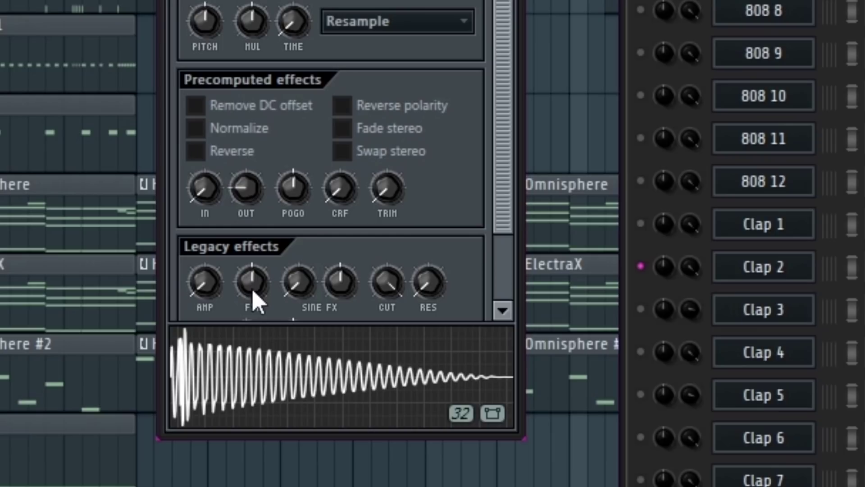
pyautogui.moveTo(298, 334); pyautogui.dragTo(297, 334)
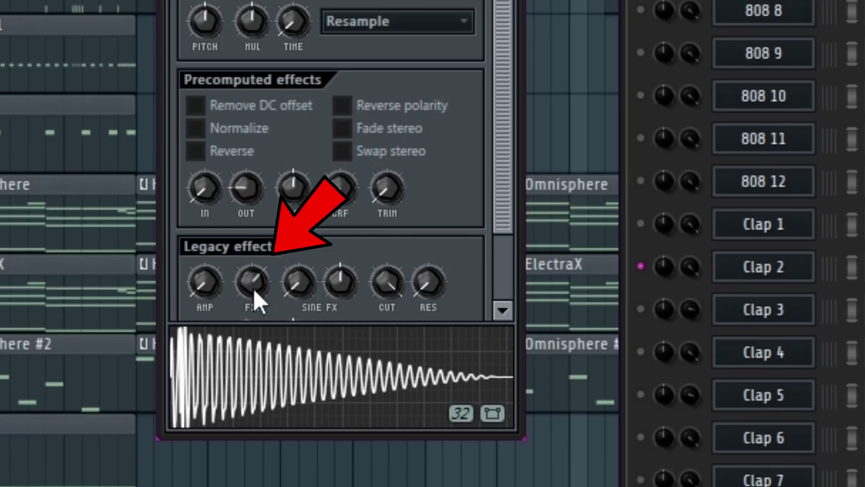
pyautogui.moveTo(499, 164); pyautogui.dragTo(506, 353)
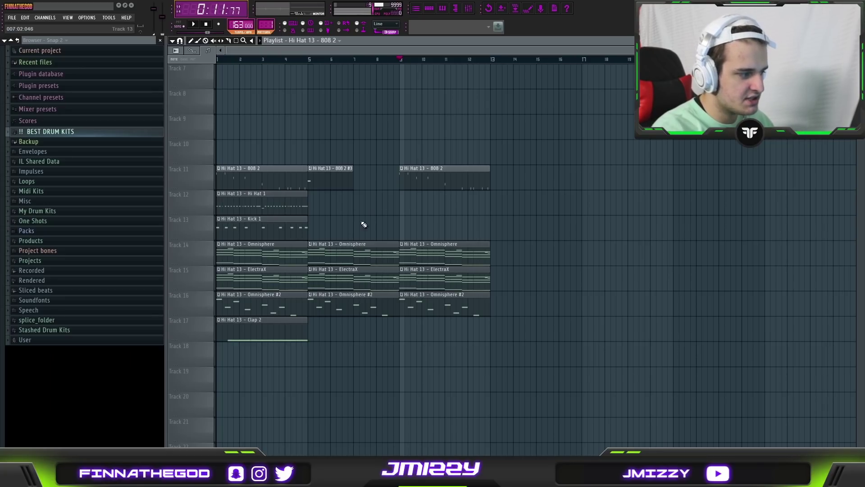
# Copy the Hi Hat 1 and Kick 1 clips to bar 9 on Tracks 12 and 13, and play the section from there
pyautogui.press('space')
pyautogui.scroll(3, 381, 217)
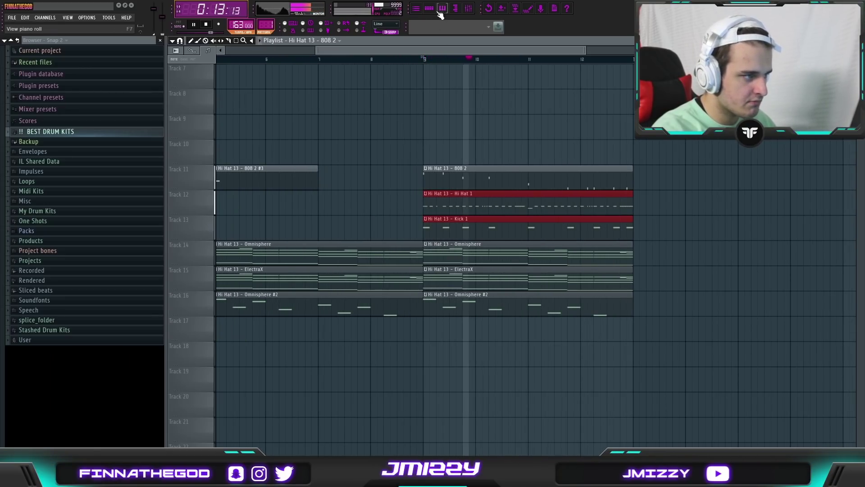
pyautogui.click(430, 9)
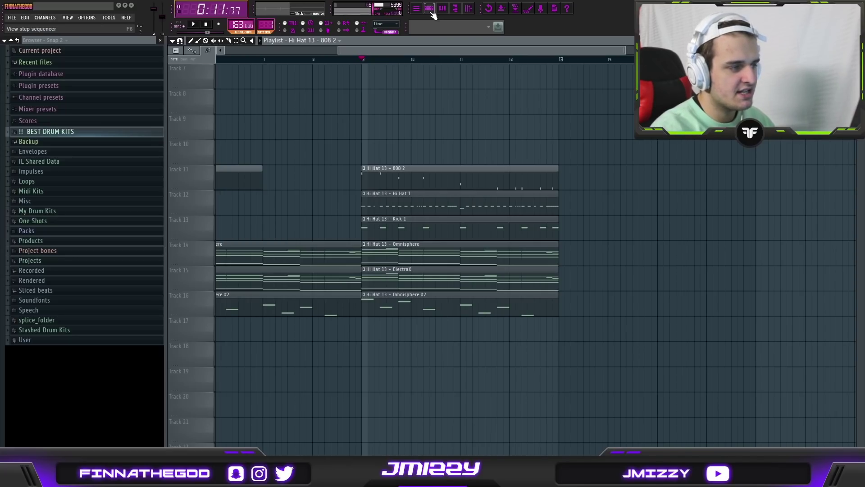
pyautogui.click(431, 10)
pyautogui.press('space')
pyautogui.click(430, 10)
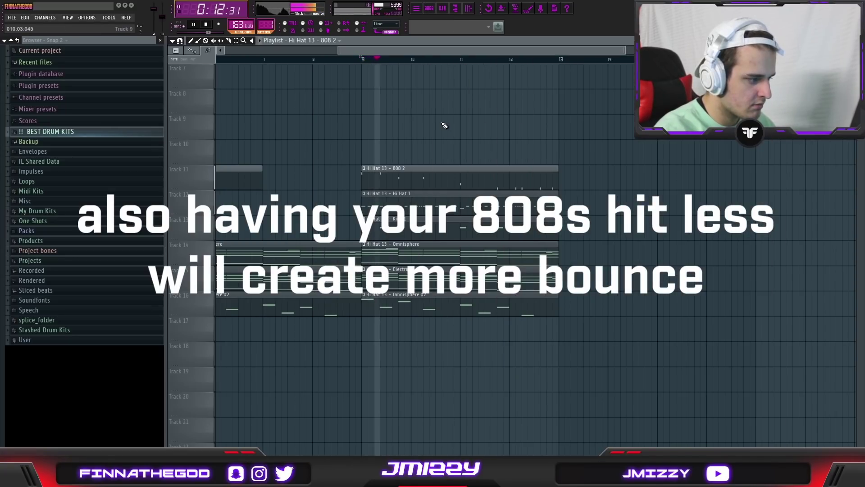